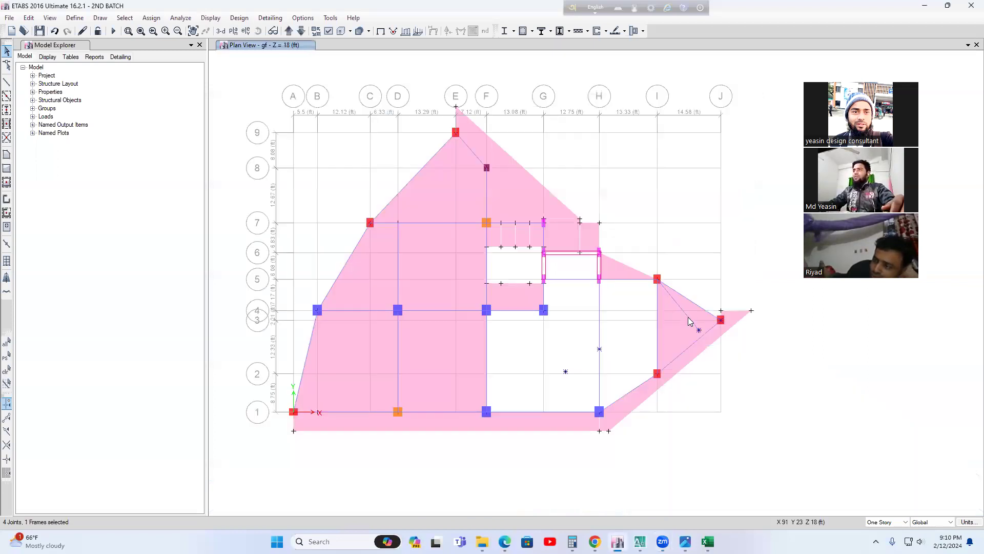
# Delete the column at grid J-3 and the stray beam running from I-5 into the triangular bay on the gf plan
pyautogui.scroll(3, 681, 315)
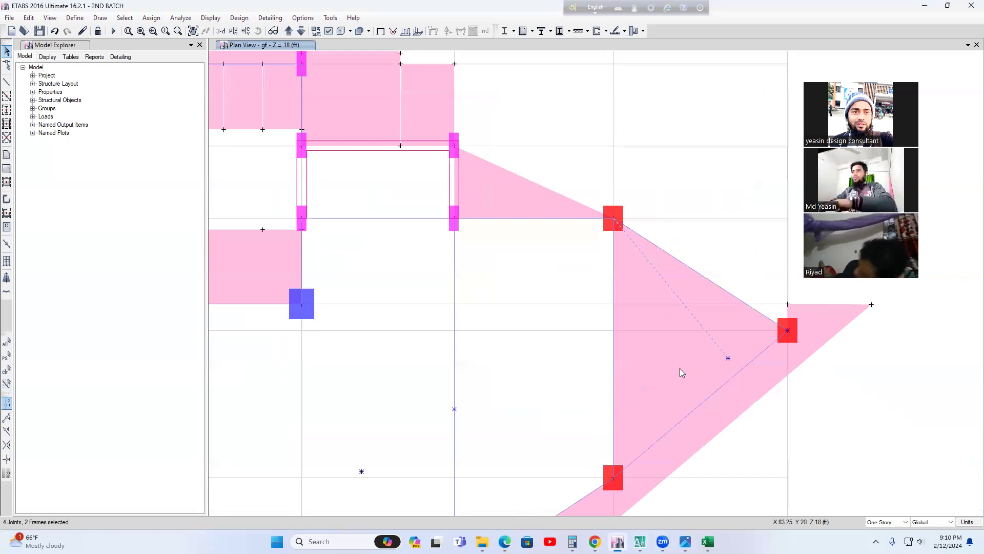
pyautogui.press('Delete')
pyautogui.scroll(-3, 679, 340)
# Try to delete the joint on grid line H between grids 2 and 3
pyautogui.click(593, 364)
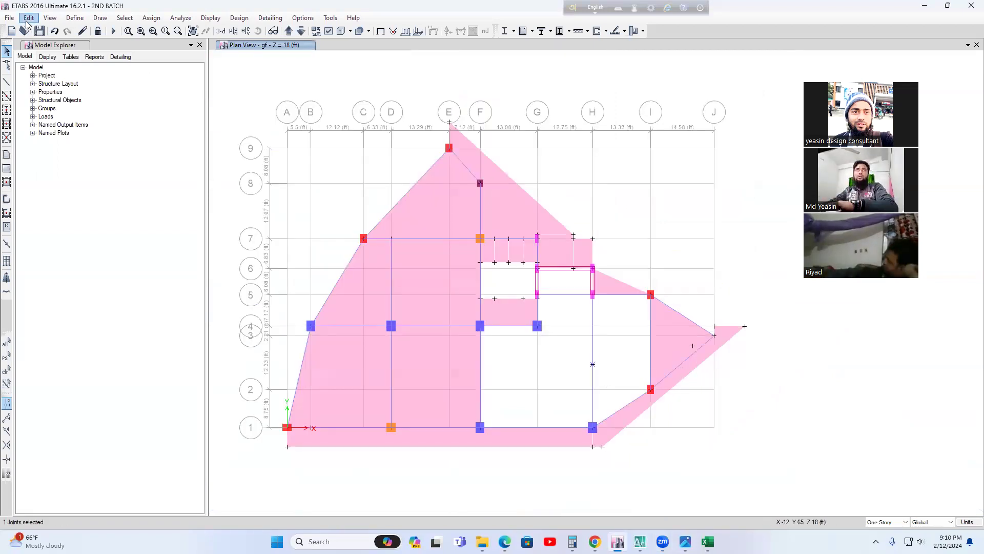
pyautogui.press('Delete')
pyautogui.scroll(3, 704, 341)
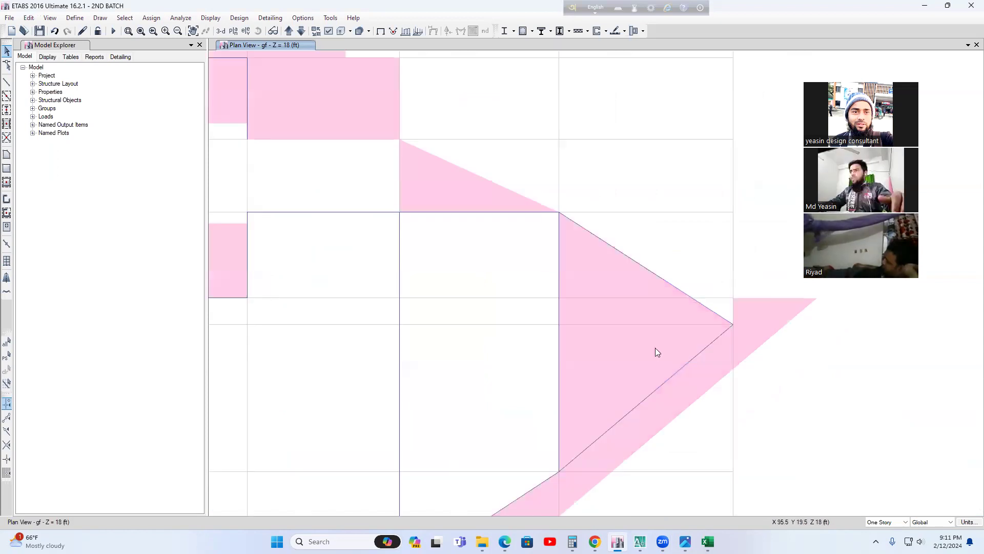
pyautogui.scroll(-3, 693, 347)
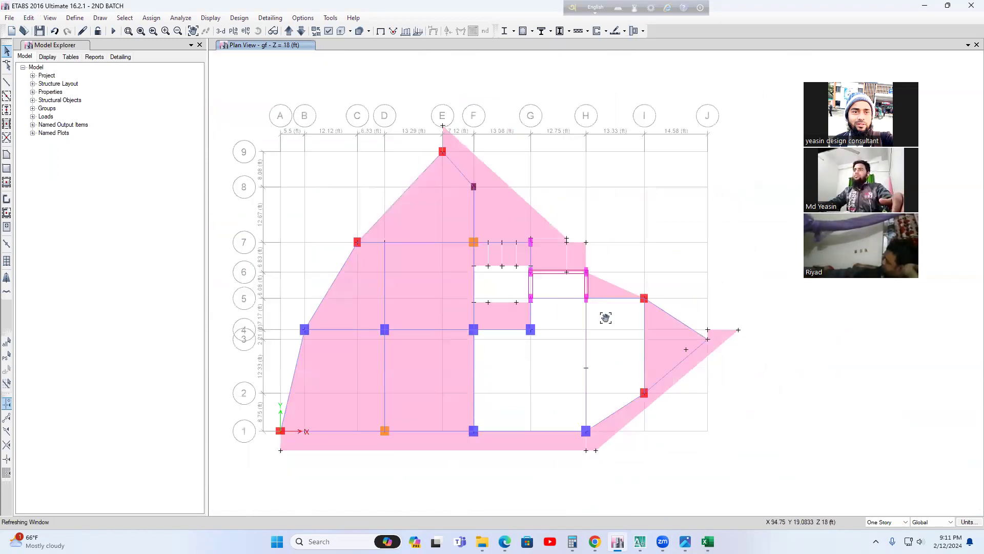
pyautogui.scroll(3, 571, 295)
pyautogui.scroll(-3, 577, 260)
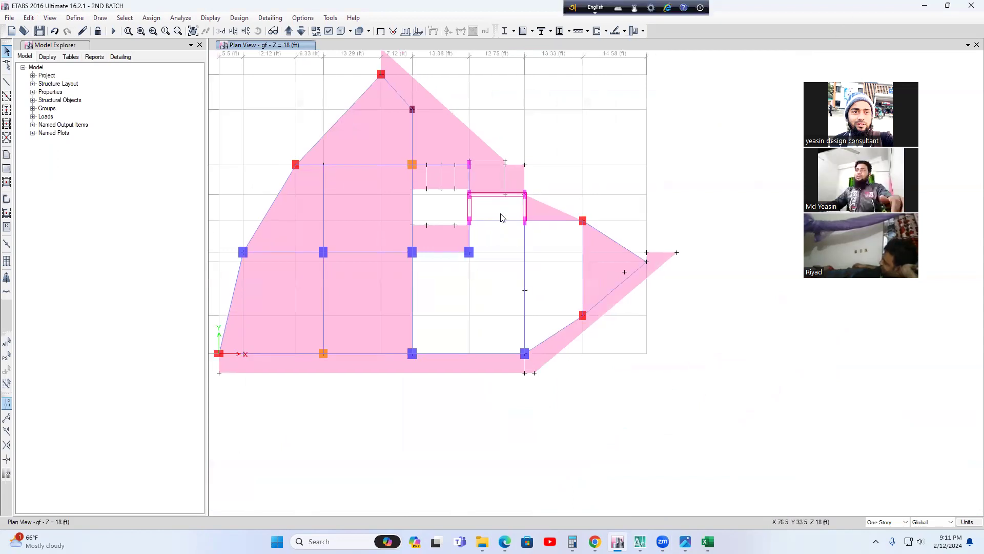
pyautogui.moveTo(596, 367); pyautogui.dragTo(501, 218)
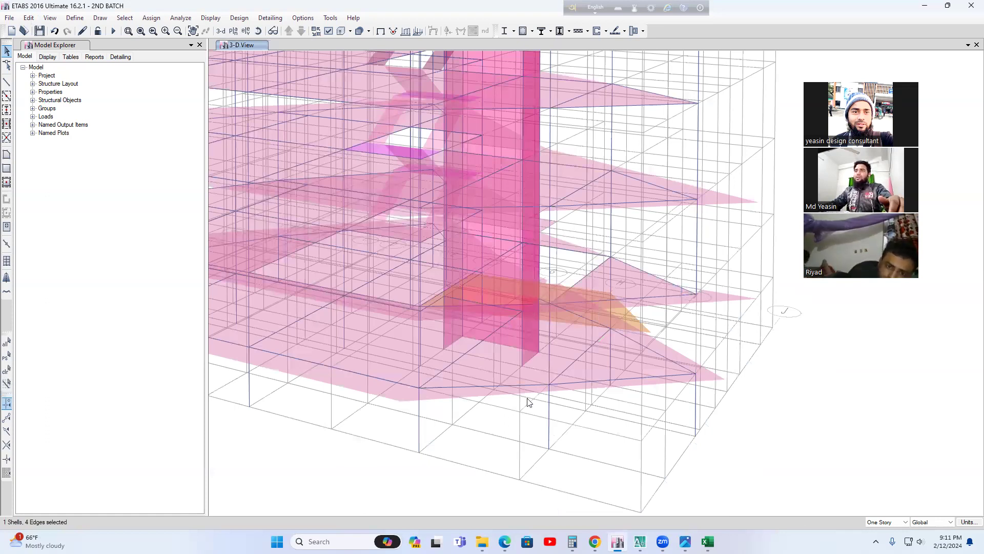
# On the gf plan, isolate the beams, columns and joints of the bay between grids H and I from grid 5 down to grid 1
pyautogui.press('Return')
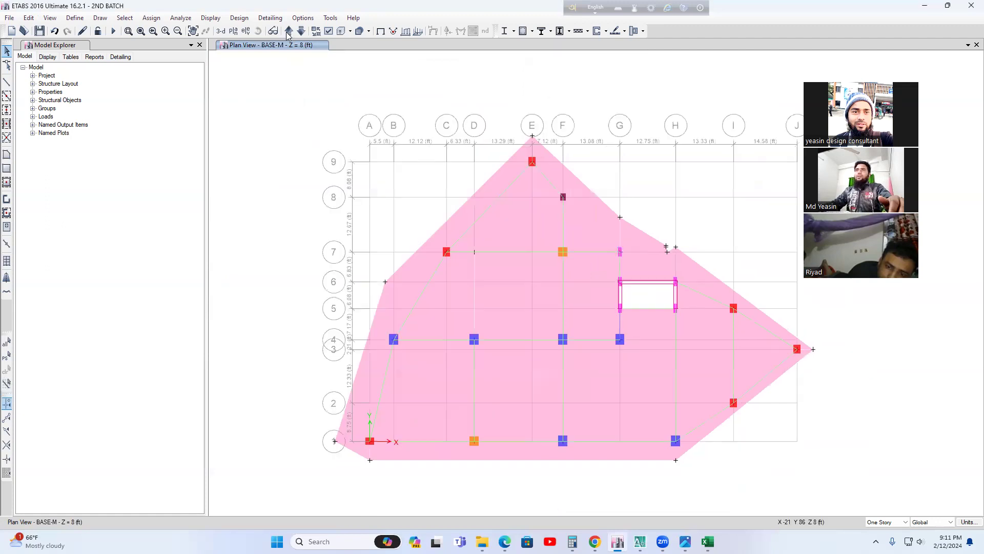
pyautogui.moveTo(670, 363); pyautogui.dragTo(664, 356, button='middle')
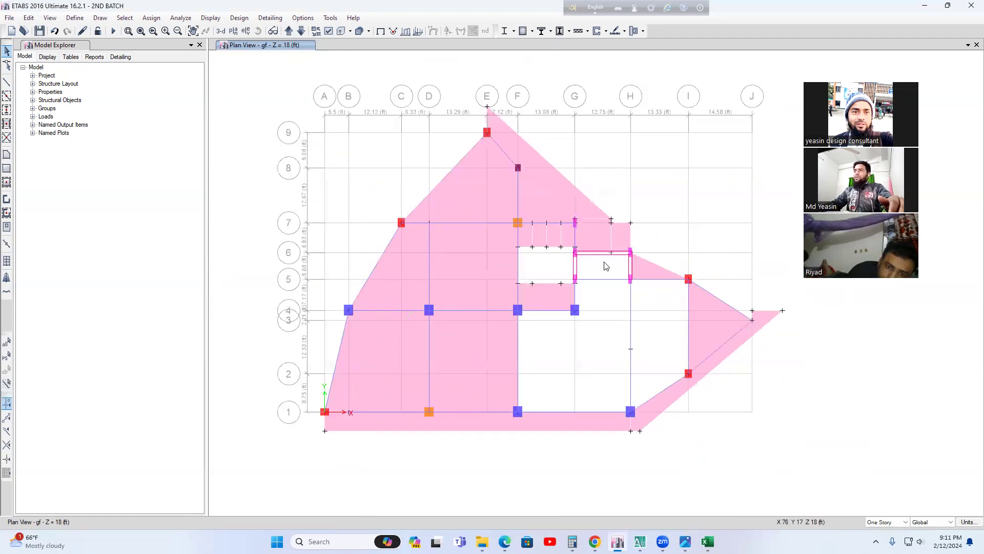
pyautogui.moveTo(702, 448); pyautogui.dragTo(604, 263)
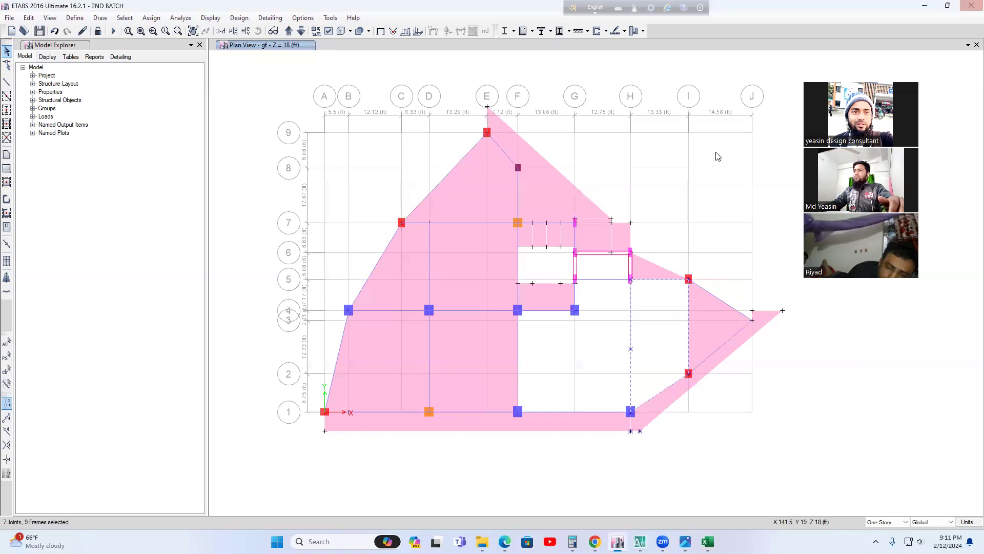
pyautogui.rightClick(690, 222)
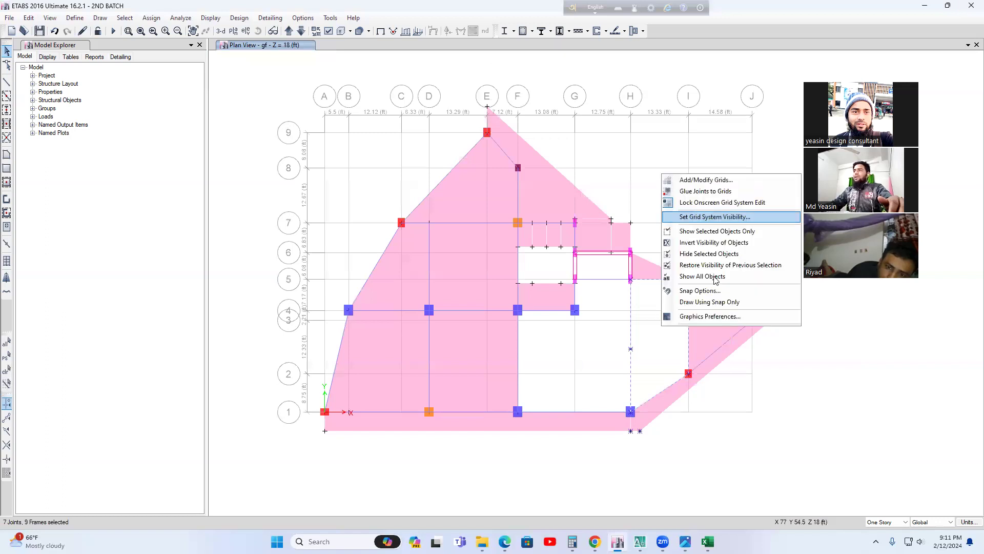
pyautogui.click(702, 231)
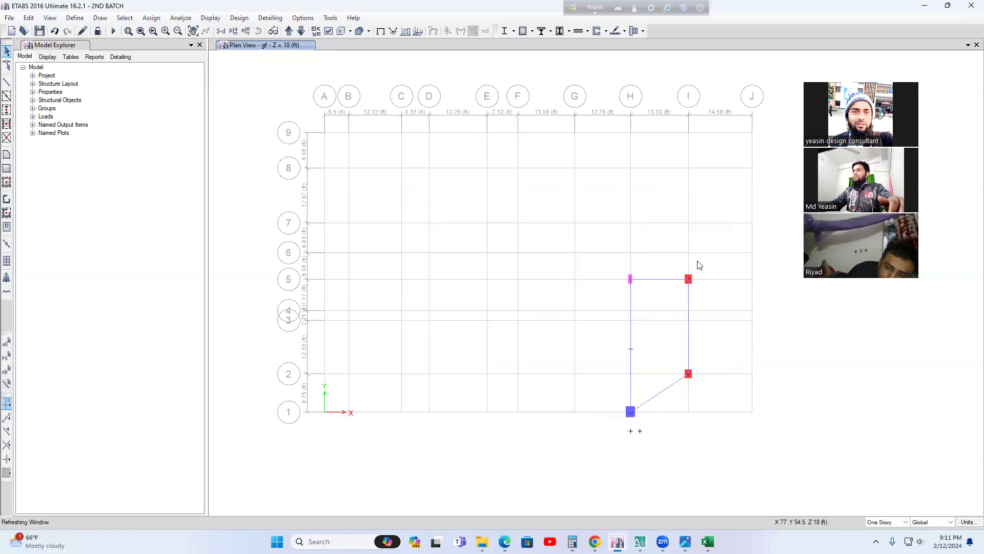
# Draw a sloping RAMP SLAB=8 floor in 3-D from the column bases at H-5 and I-5 to the column tops at H-1 and I-2
pyautogui.click(221, 31)
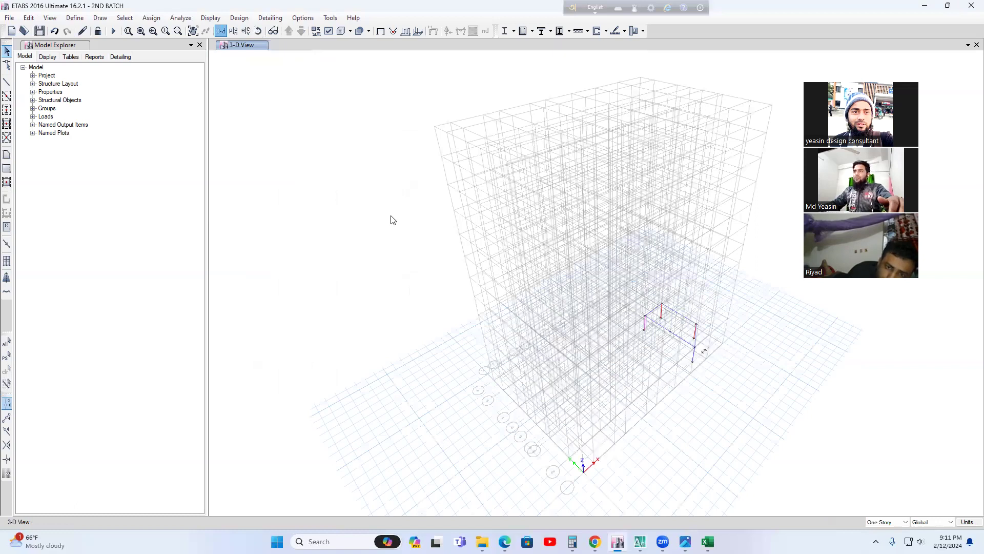
pyautogui.keyDown('shift'); pyautogui.moveTo(500, 362); pyautogui.dragTo(554, 382, button='middle'); pyautogui.keyUp('shift')
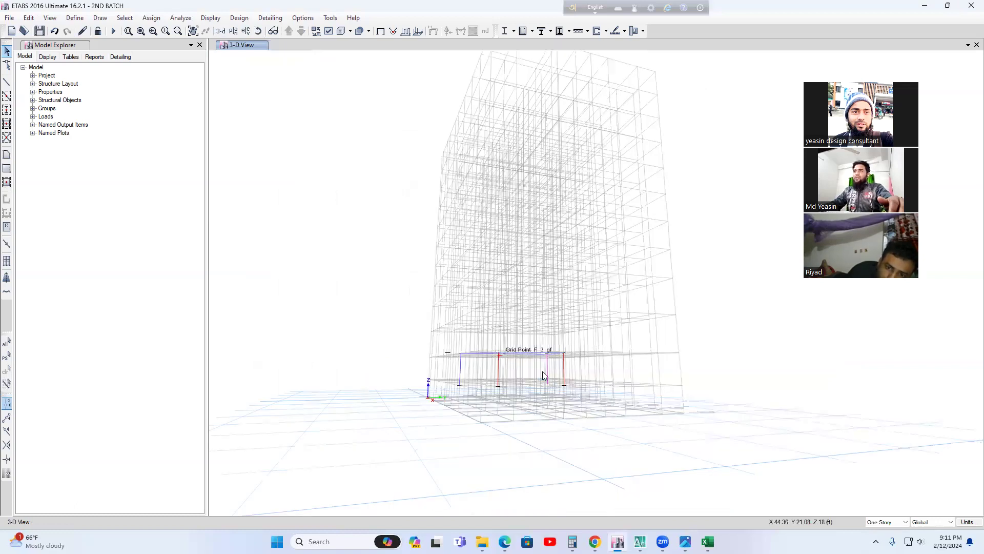
pyautogui.click(5, 156)
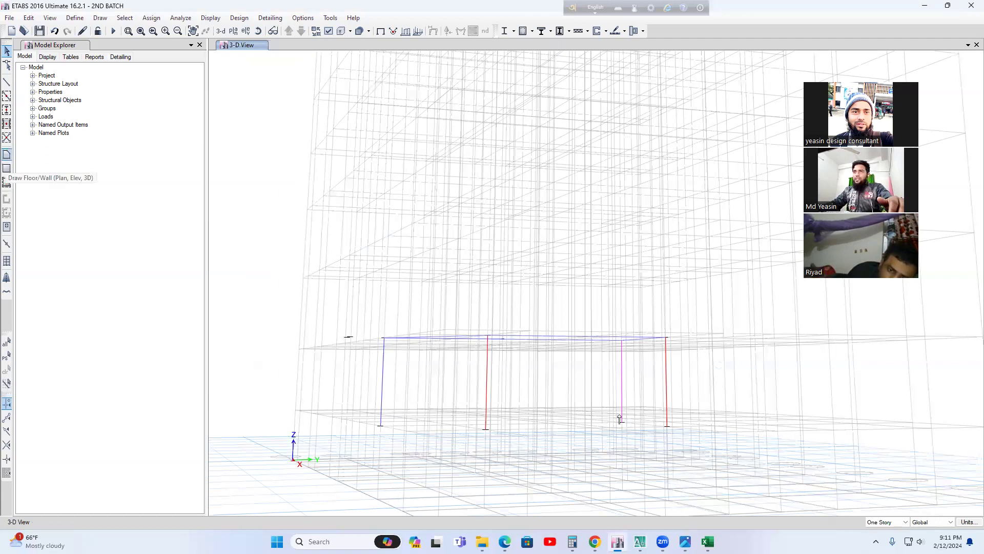
pyautogui.click(667, 426)
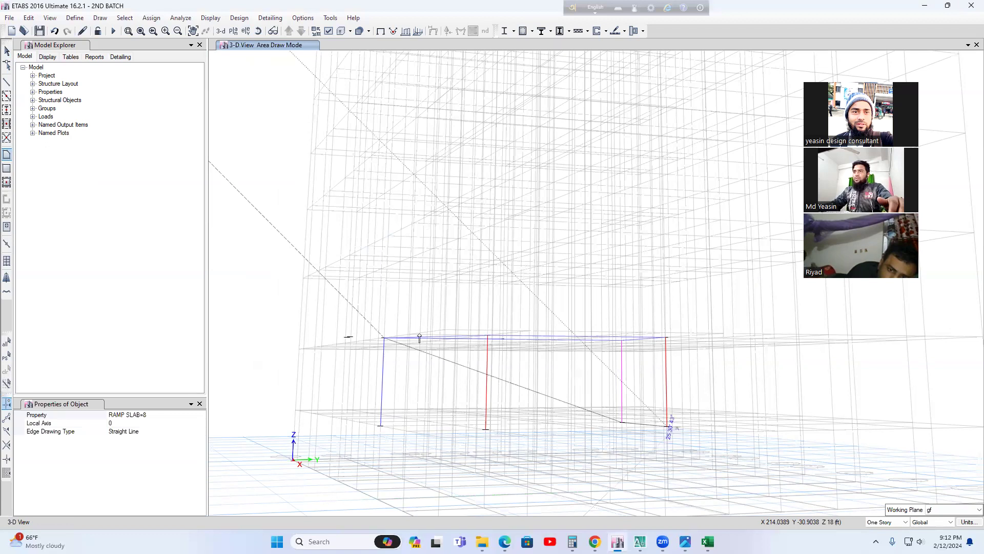
pyautogui.doubleClick(384, 340)
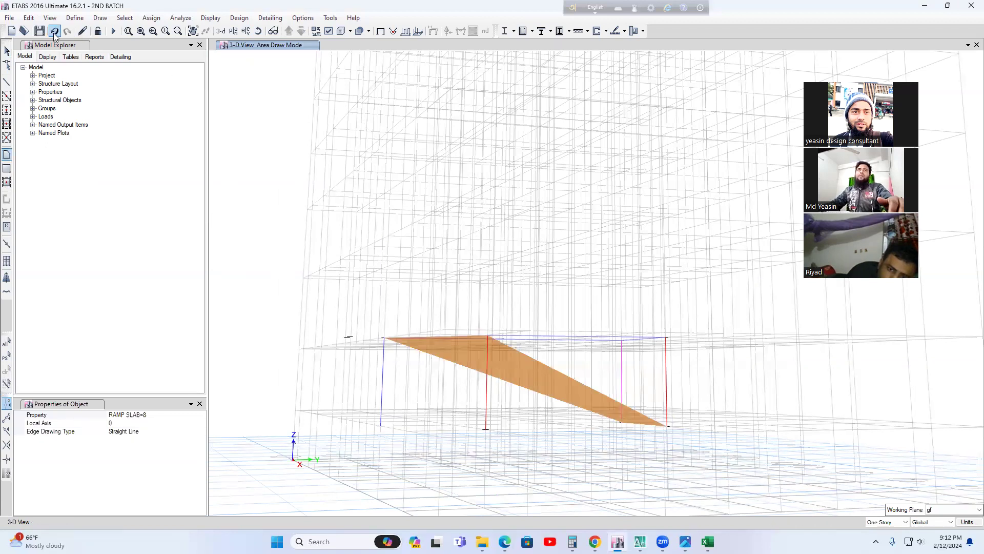
pyautogui.click(259, 31)
pyautogui.press('Escape')
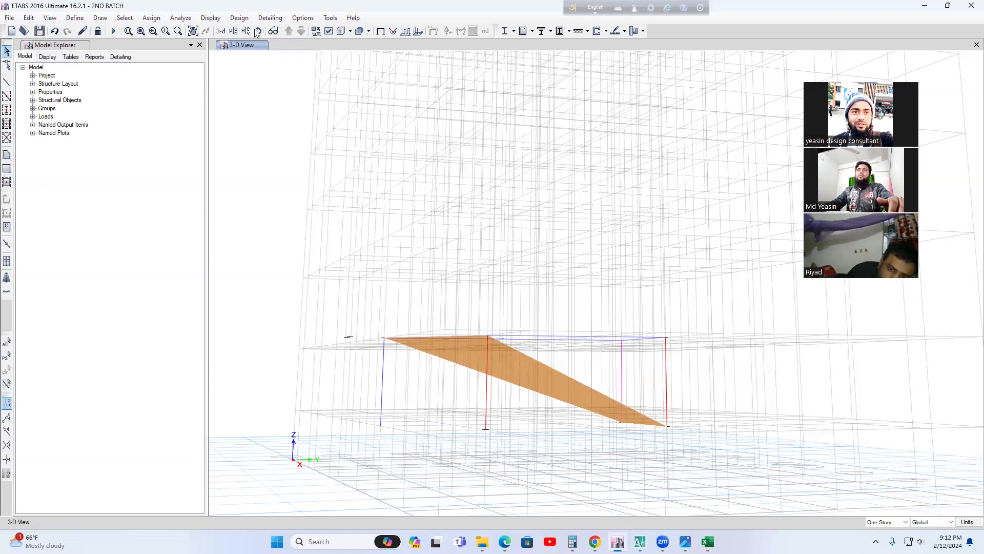
# Inspect the ramp slab in 3-D and restore the visibility of all objects on the gf plan
pyautogui.moveTo(681, 428); pyautogui.dragTo(714, 429)
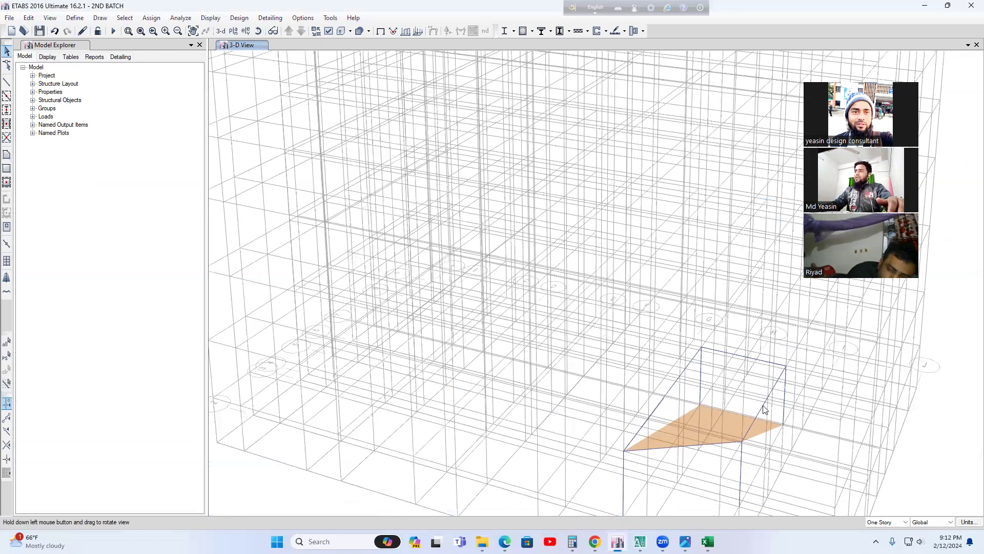
pyautogui.moveTo(753, 349); pyautogui.dragTo(753, 361)
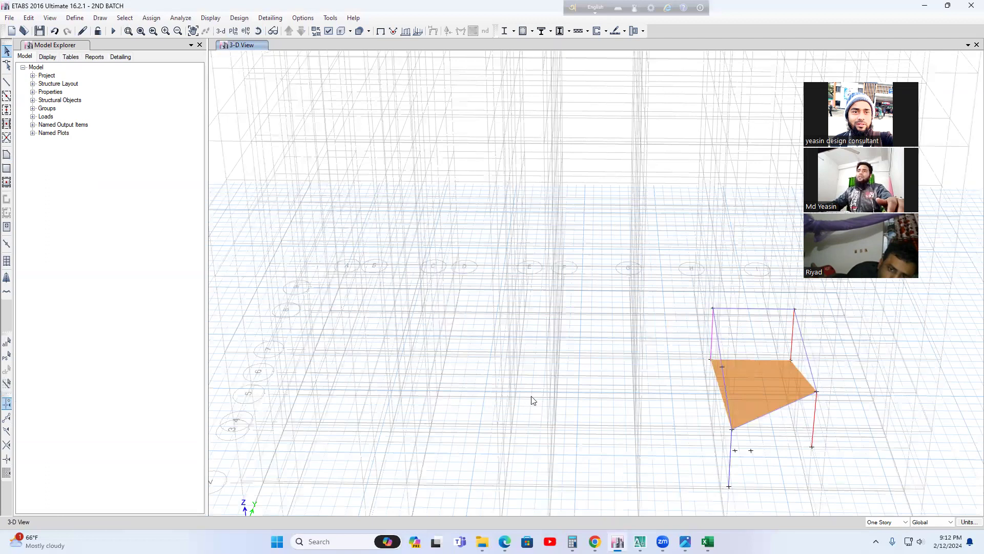
pyautogui.rightClick(656, 205)
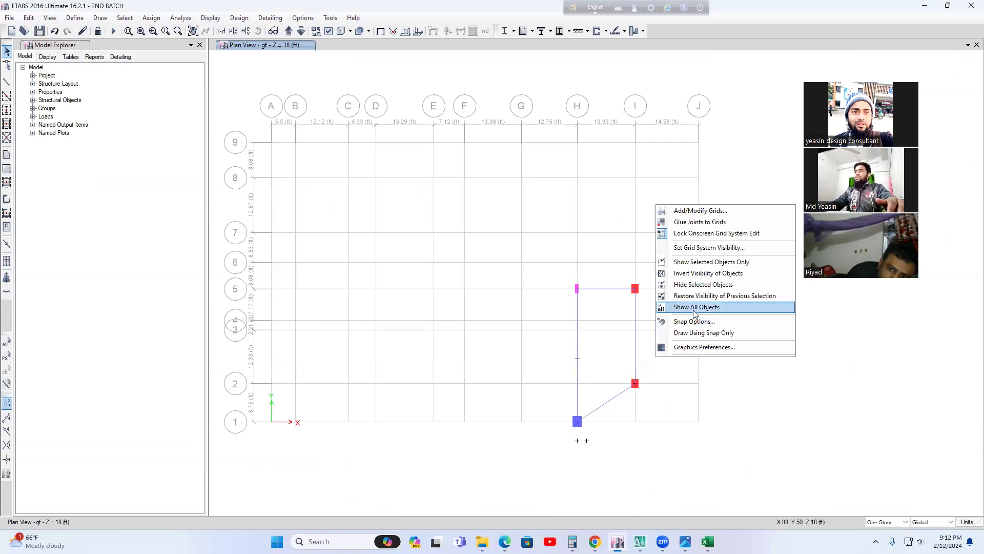
pyautogui.click(694, 309)
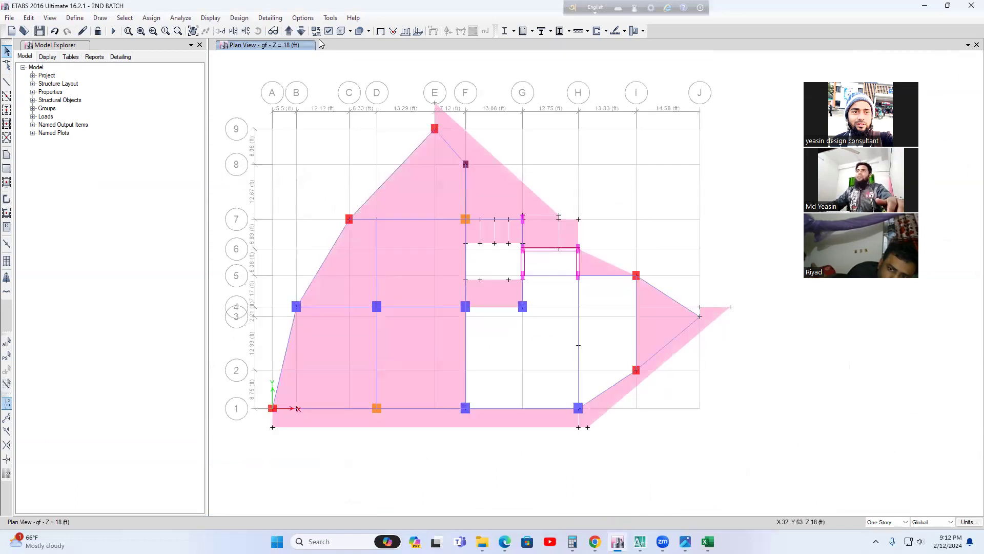
# Compare the BASE-M and gf plans and examine the ramp within the full 3-D building
pyautogui.click(301, 32)
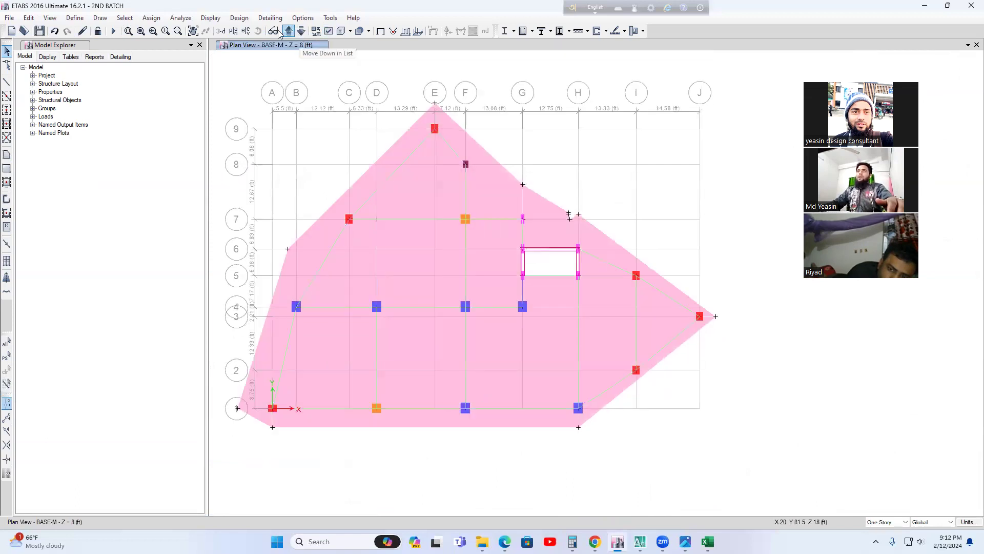
pyautogui.click(288, 31)
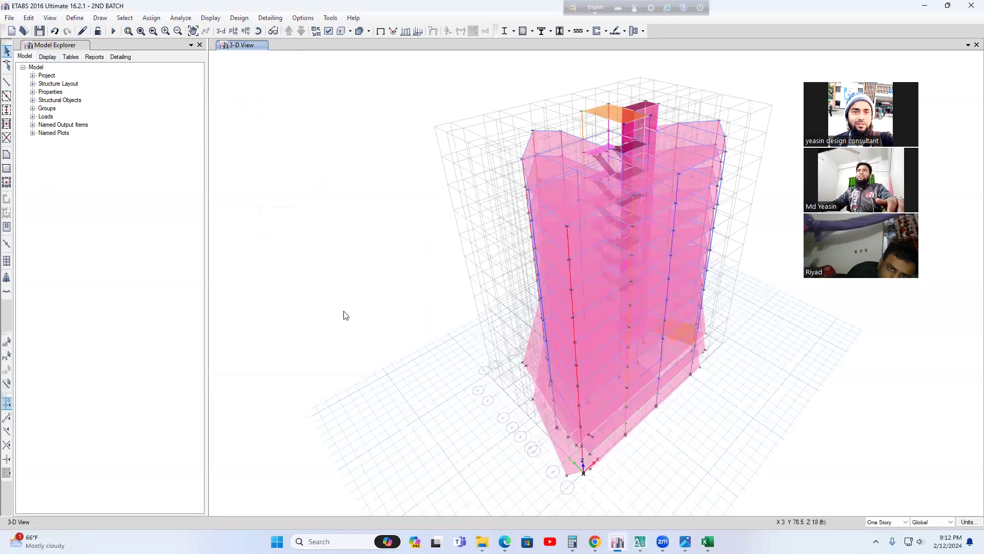
pyautogui.moveTo(306, 249); pyautogui.dragTo(422, 259)
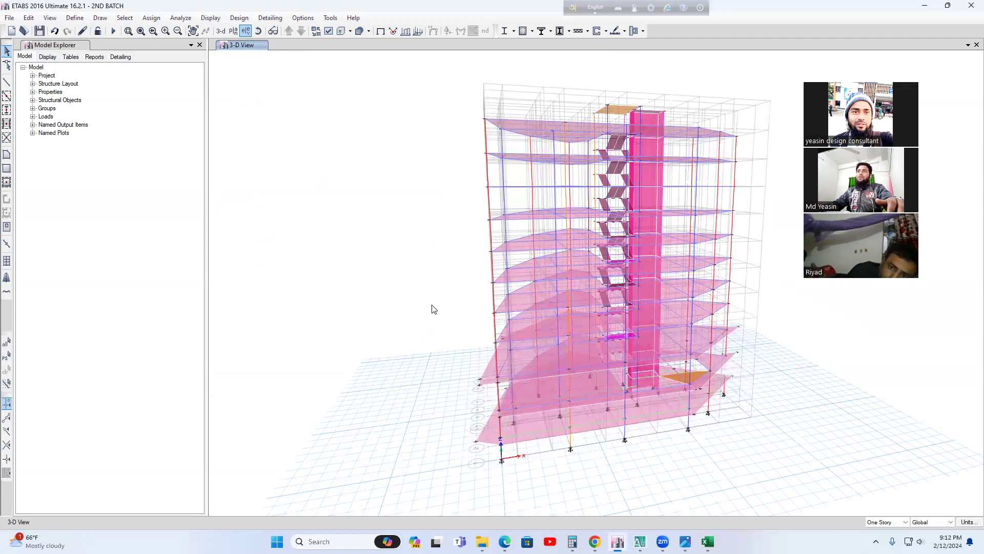
# Switch to the plan view of the gf story
pyautogui.click(451, 395)
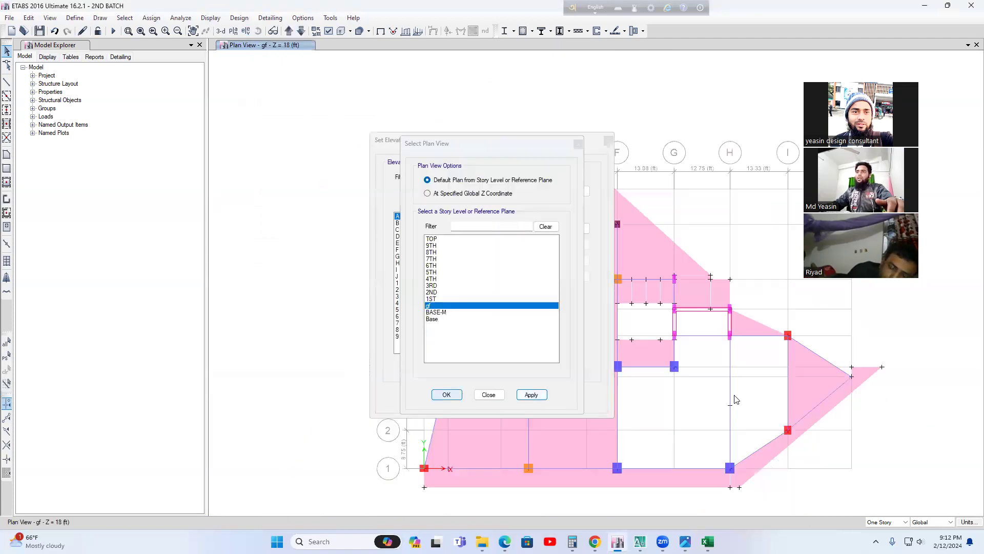
pyautogui.click(531, 400)
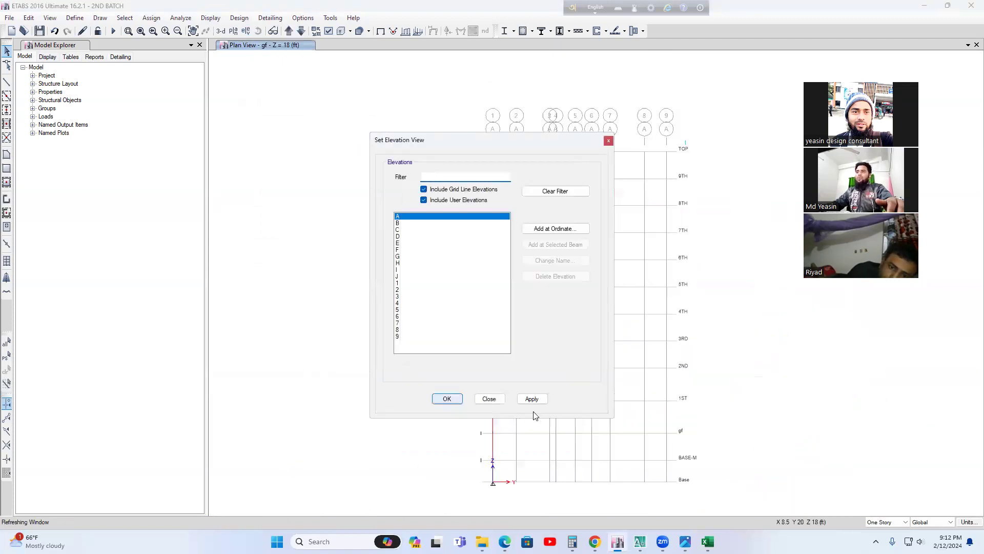
pyautogui.click(485, 398)
pyautogui.click(233, 31)
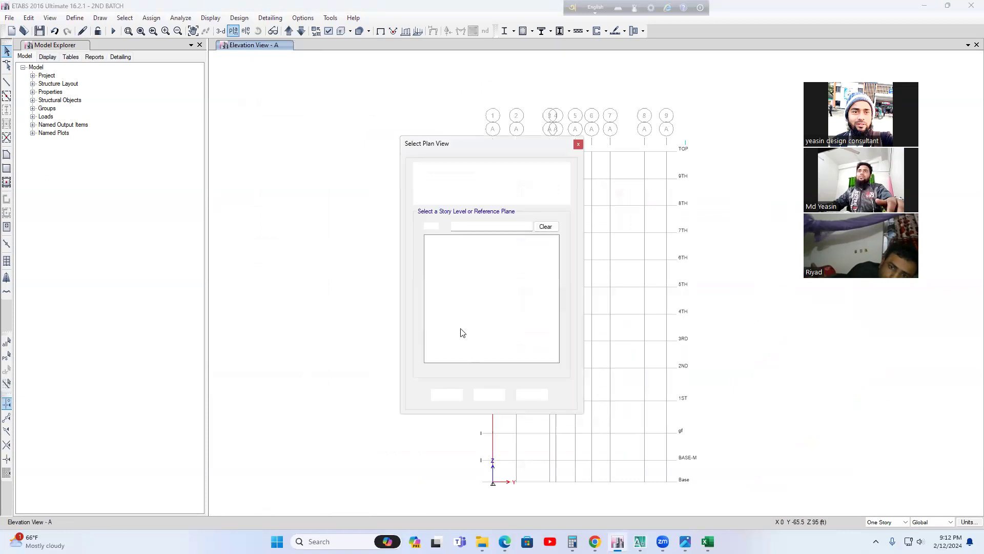
pyautogui.click(430, 305)
pyautogui.click(531, 394)
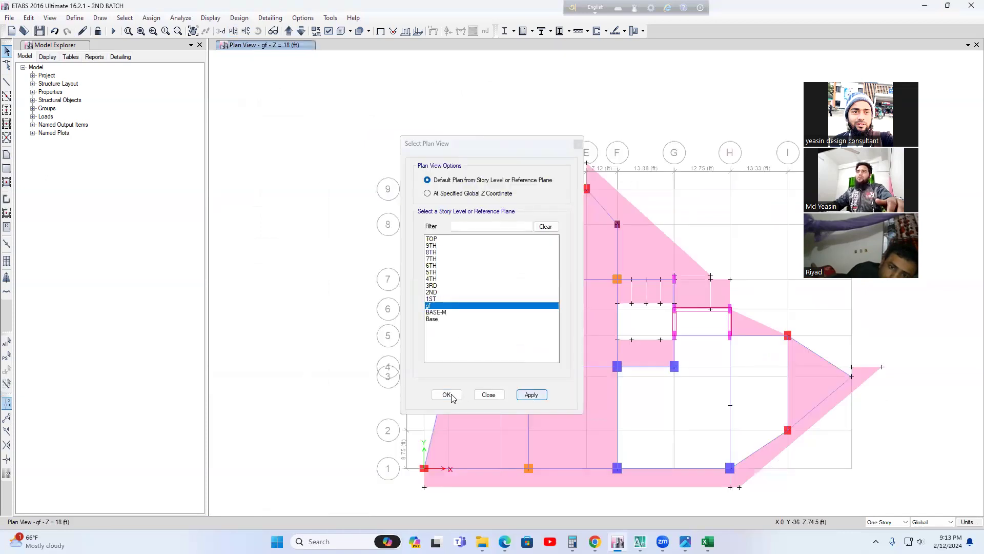
pyautogui.click(479, 397)
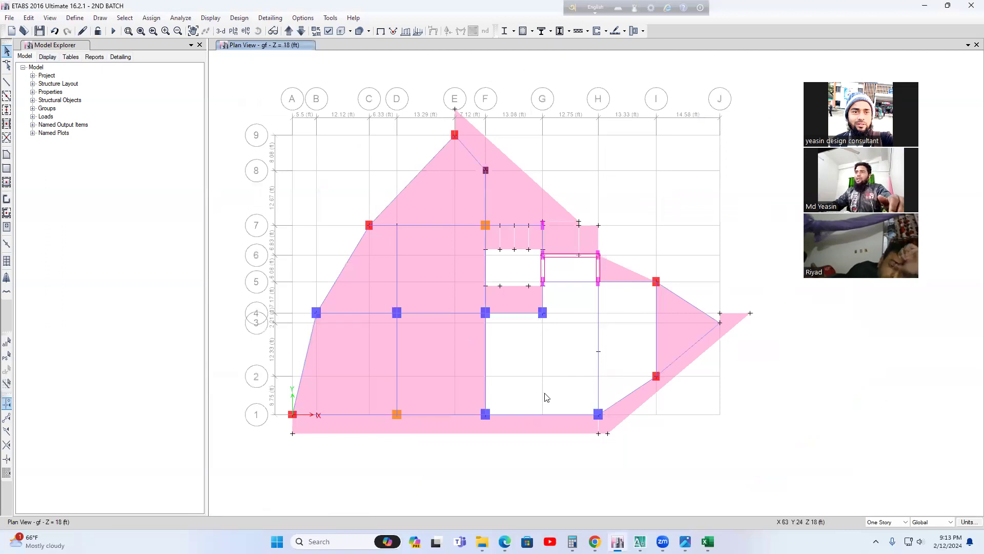
# Draw a RAMP SLAB=8 floor on the gf plan through grid points G-5, G-4, F-4, F-1, H-1 and H-5
pyautogui.click(7, 155)
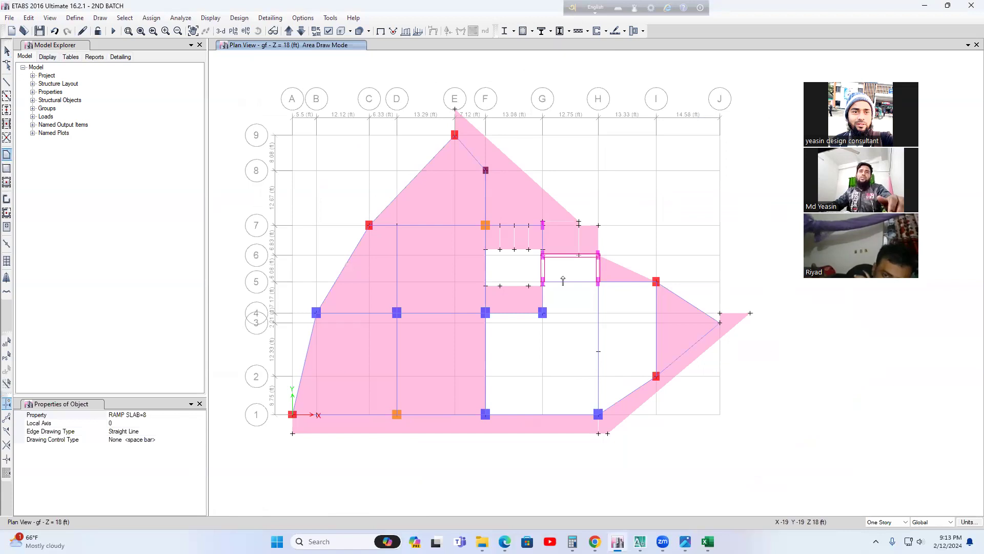
pyautogui.scroll(3, 545, 290)
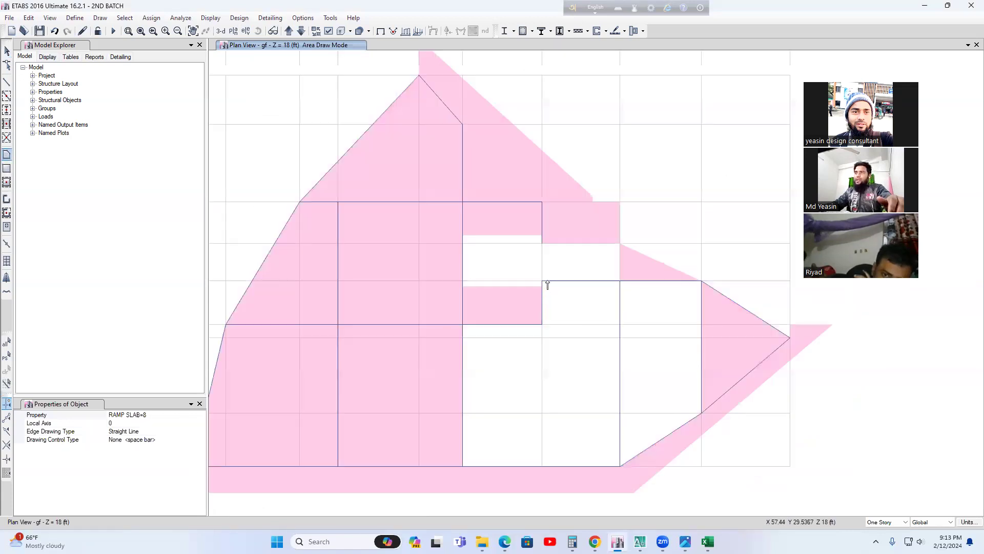
pyautogui.click(542, 281)
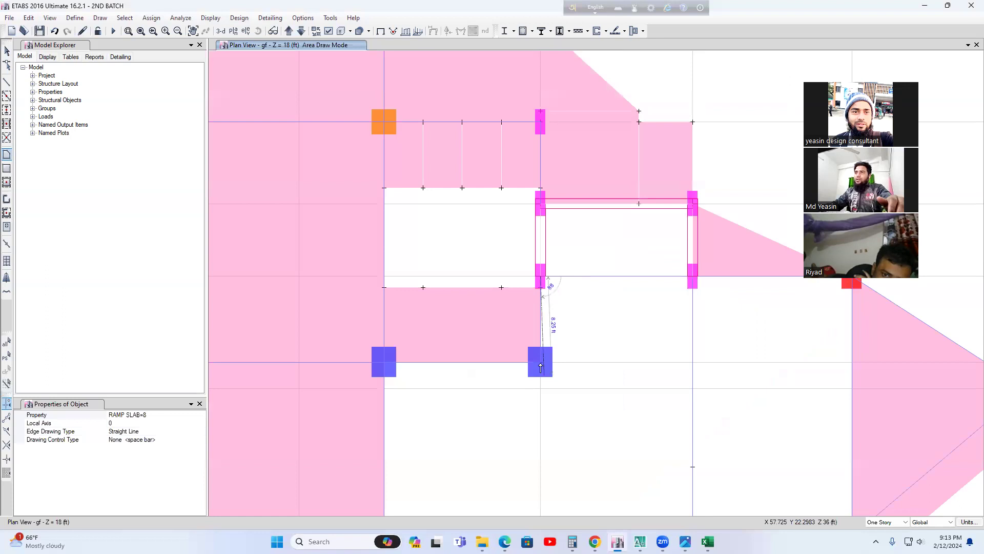
pyautogui.click(540, 362)
pyautogui.click(415, 426)
pyautogui.moveTo(415, 397); pyautogui.dragTo(391, 248, button='middle')
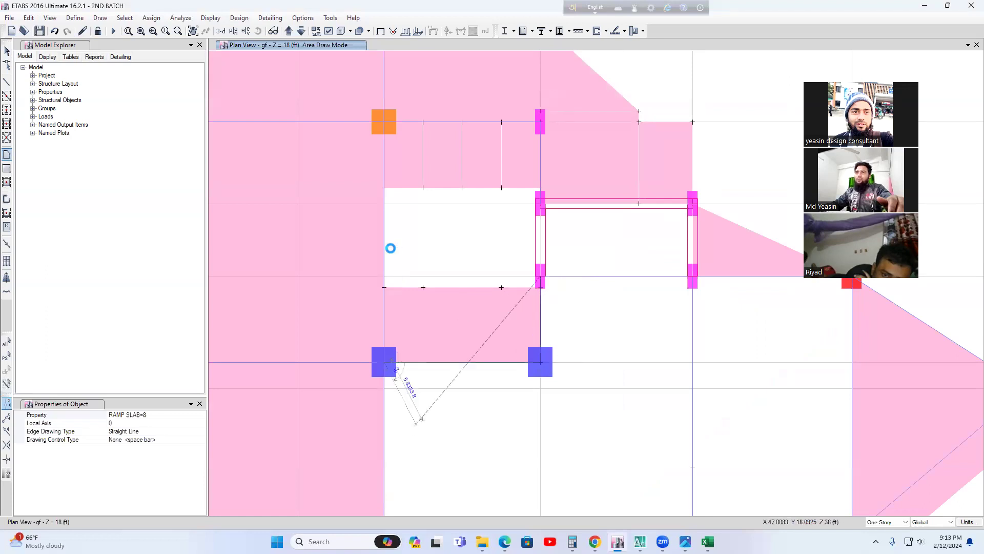
pyautogui.click(396, 467)
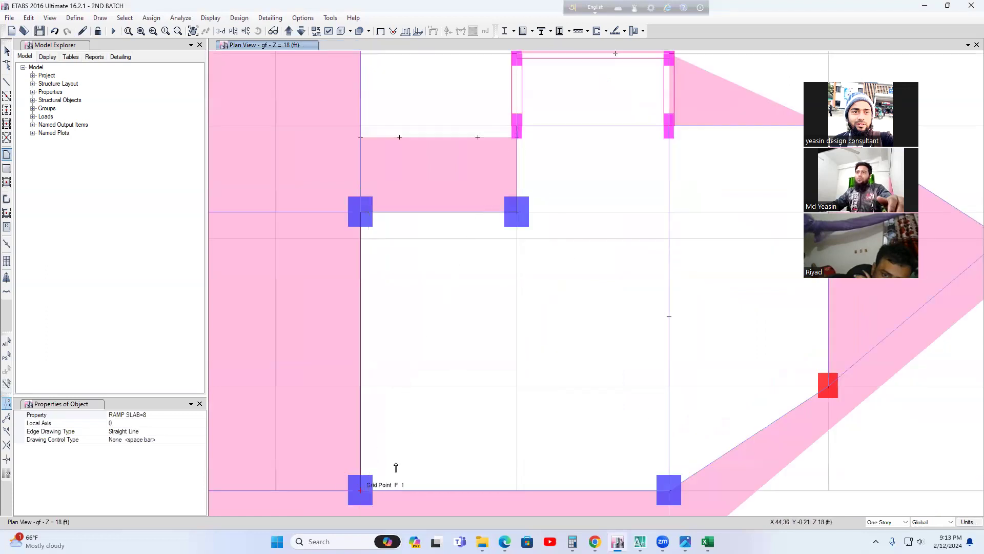
pyautogui.click(669, 490)
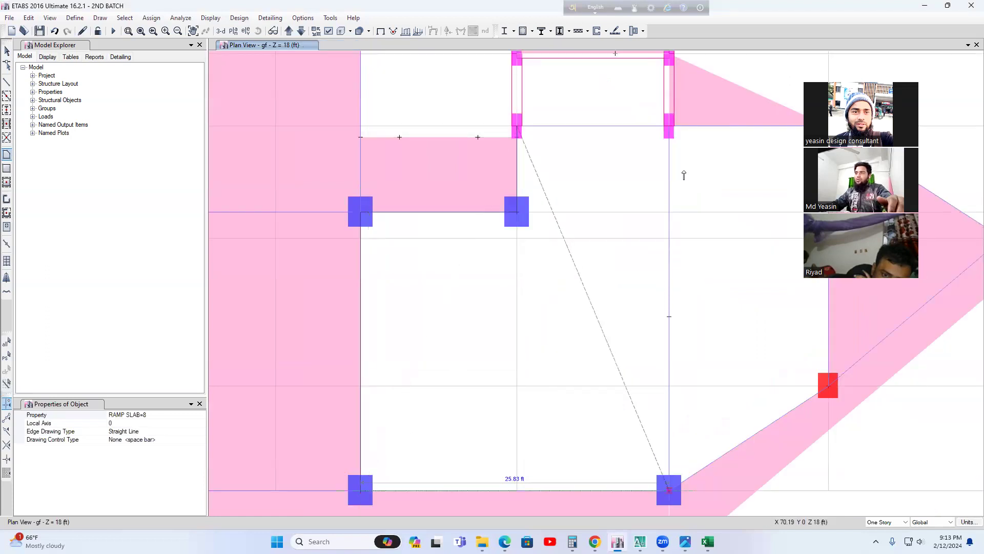
pyautogui.click(669, 126)
pyautogui.doubleClick(518, 126)
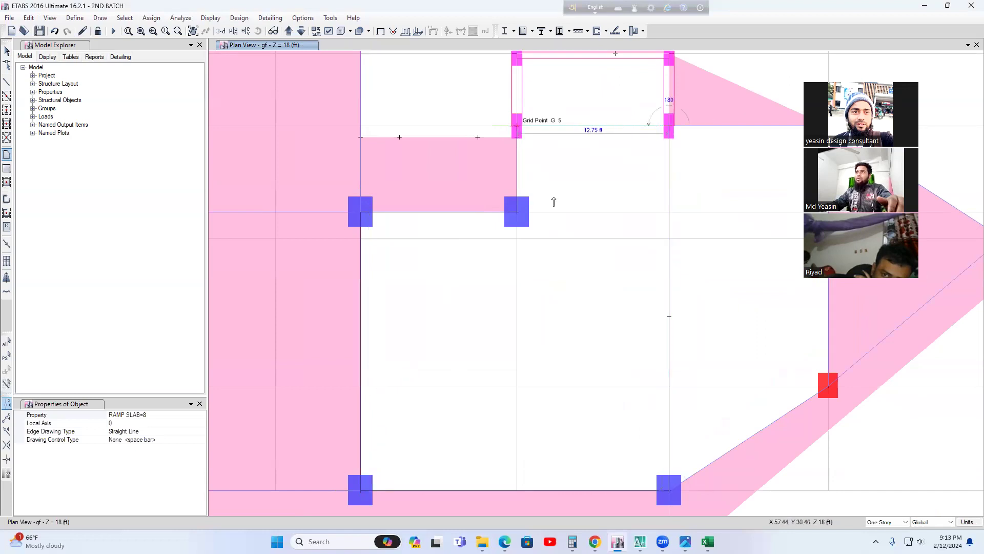
pyautogui.scroll(-3, 580, 238)
pyautogui.press('Escape')
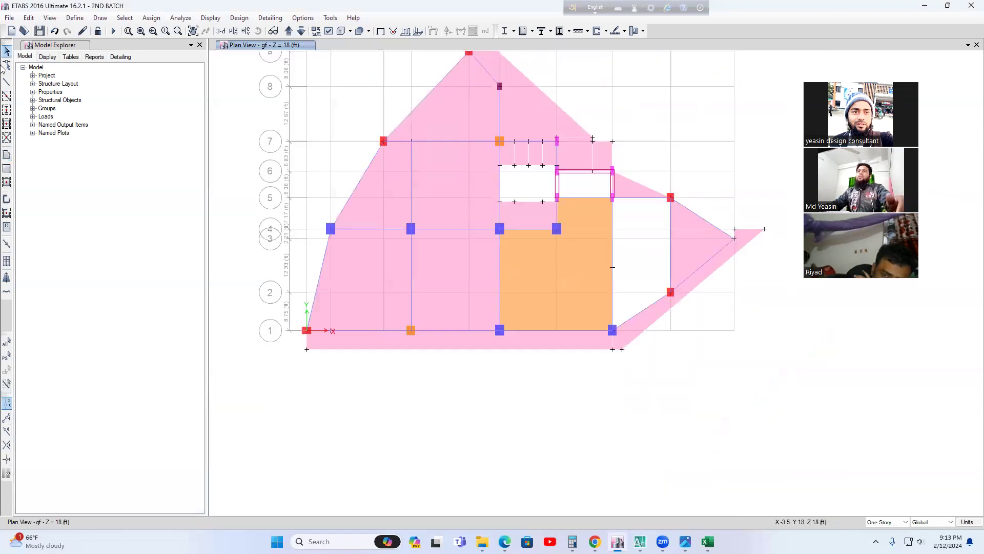
# Select the newly drawn floor slab between grids F and H on the gf plan
pyautogui.moveTo(622, 269); pyautogui.dragTo(626, 301, button='middle')
pyautogui.click(566, 301)
pyautogui.moveTo(566, 300); pyautogui.dragTo(580, 327, button='middle')
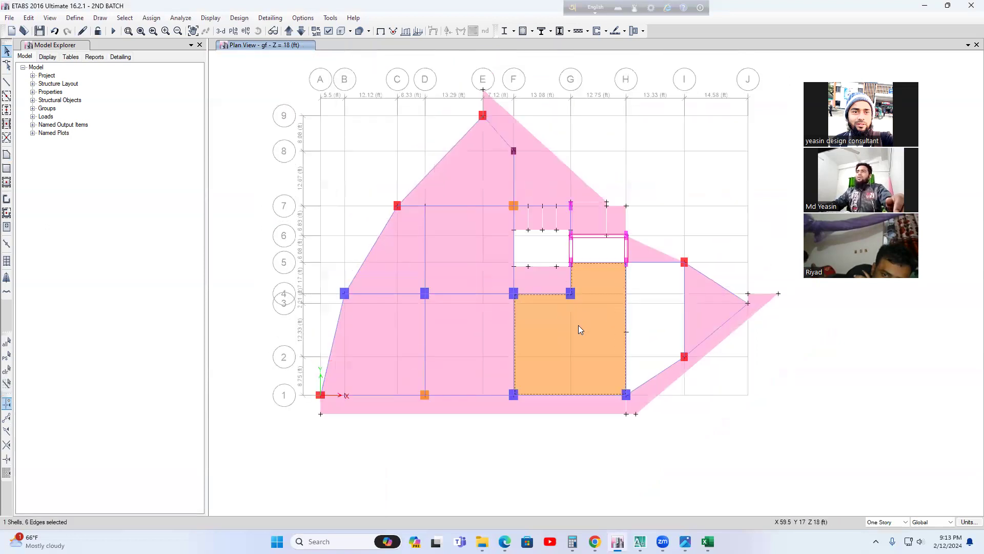
pyautogui.click(151, 17)
pyautogui.moveTo(174, 45)
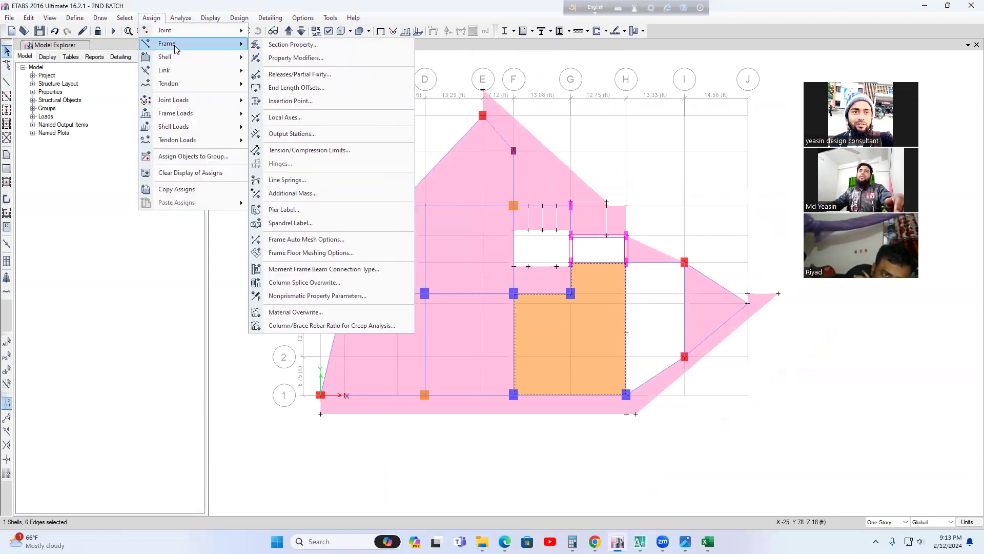
pyautogui.click(303, 45)
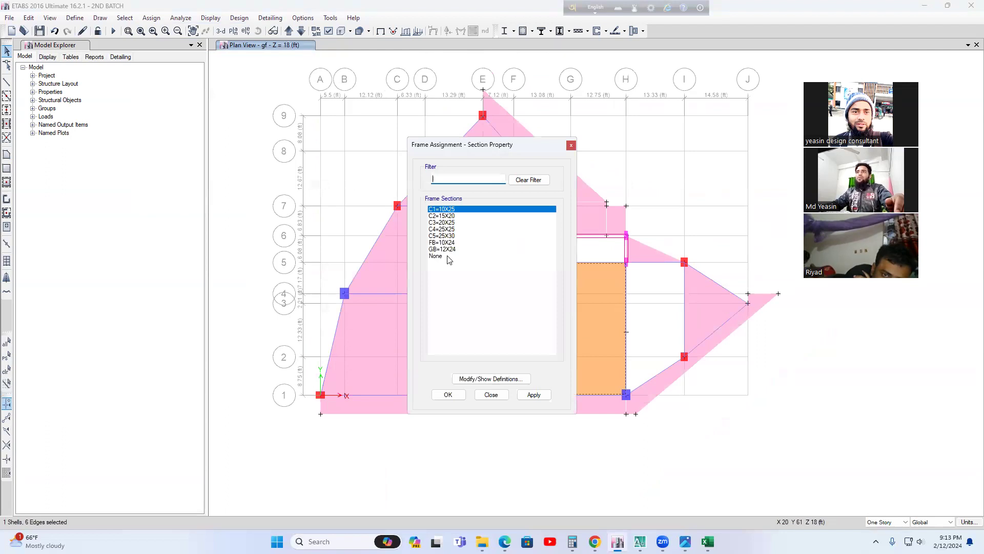
pyautogui.click(483, 397)
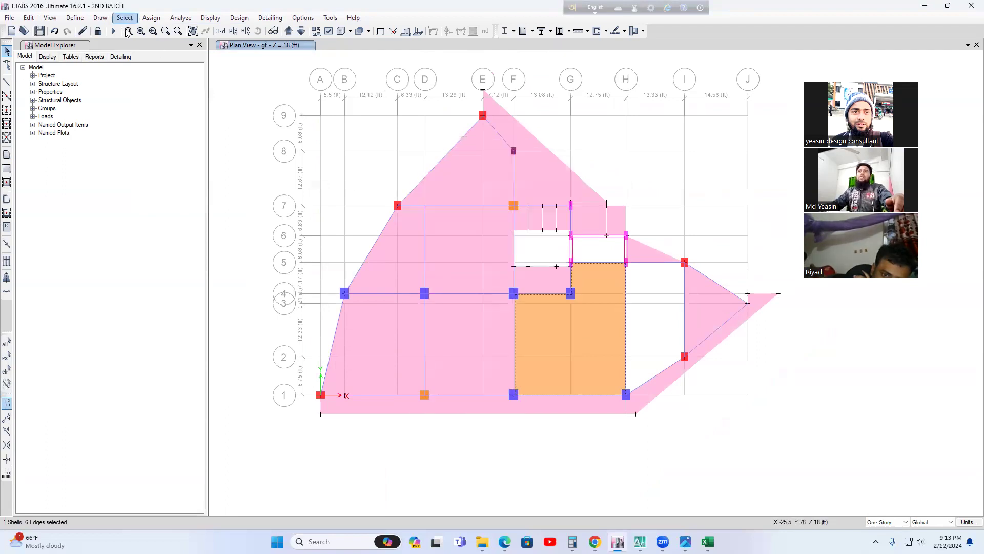
# Assign the SLAB=7 slab section to the selected floor between grids F and H
pyautogui.click(151, 18)
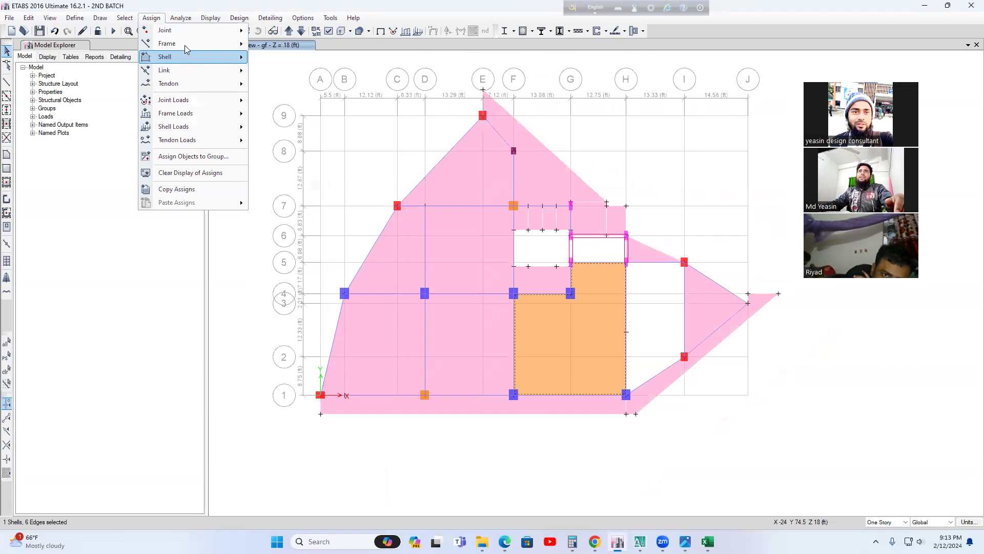
pyautogui.moveTo(185, 45)
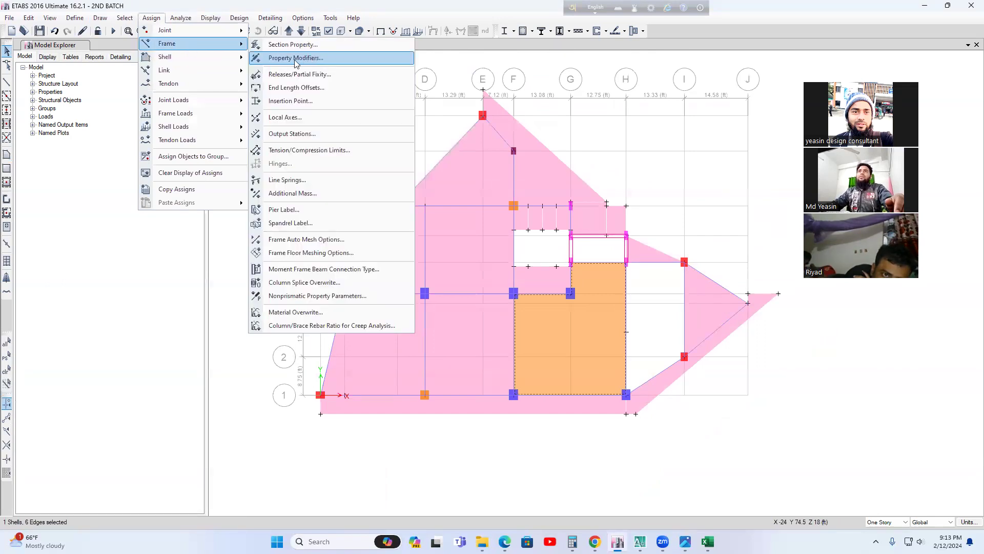
pyautogui.moveTo(174, 60)
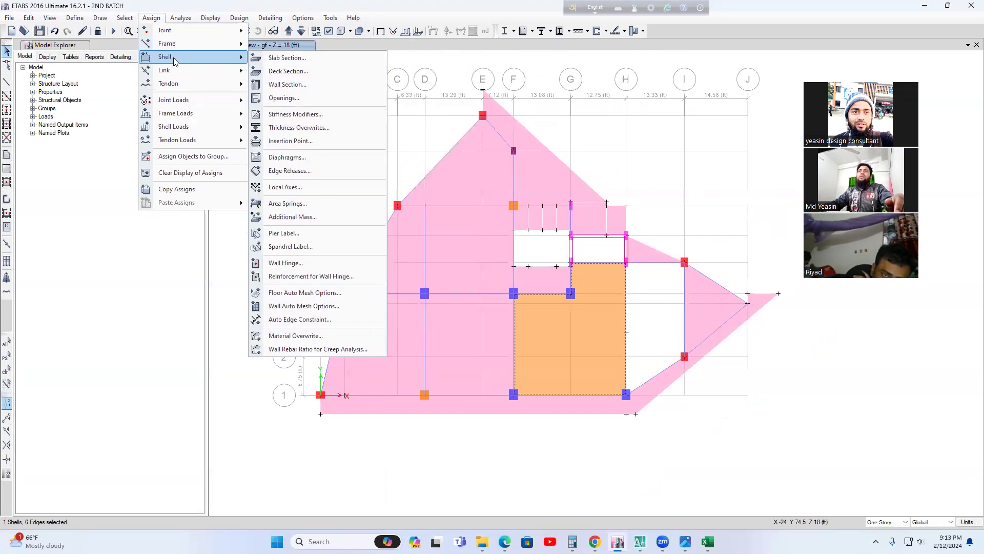
pyautogui.click(302, 62)
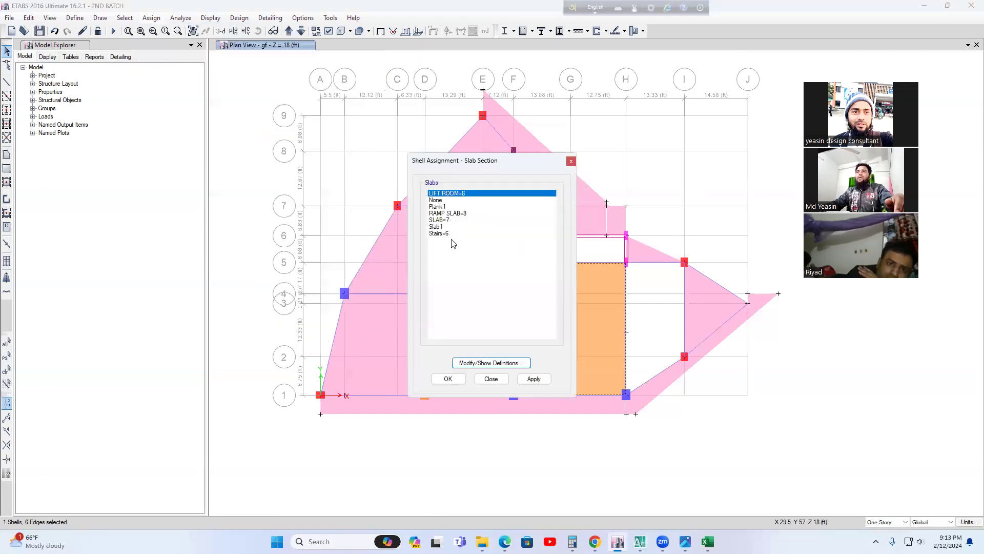
pyautogui.click(448, 234)
pyautogui.click(444, 227)
pyautogui.click(440, 220)
pyautogui.click(534, 379)
pyautogui.moveTo(617, 340); pyautogui.dragTo(555, 331, button='middle')
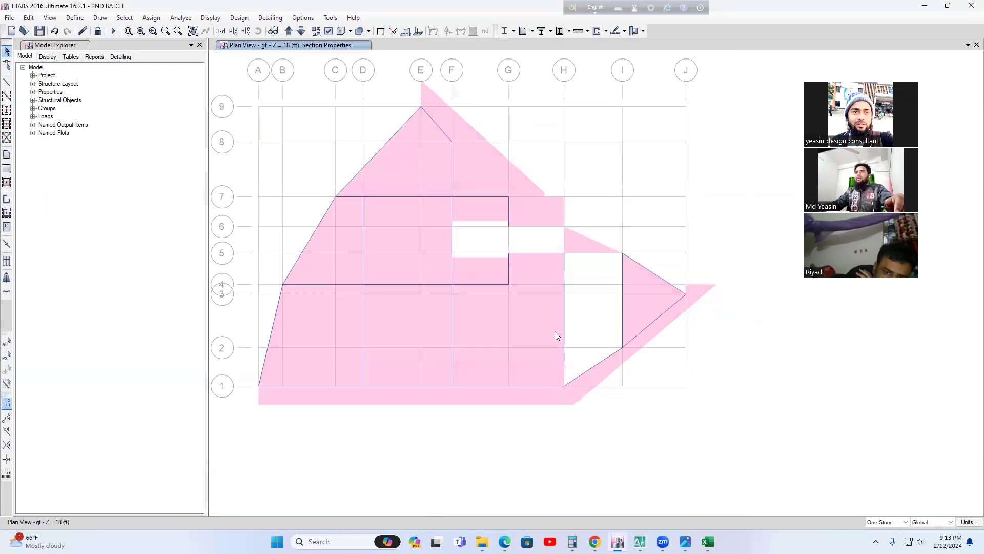
# Step through the story plans above gf and examine the slab section labels on the 2ND plan
pyautogui.click(302, 31)
pyautogui.click(290, 31)
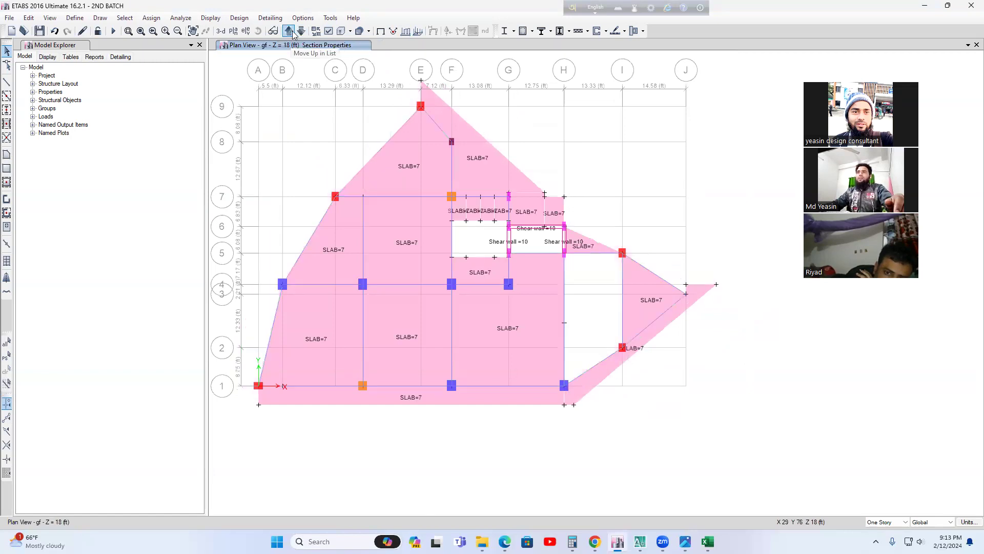
pyautogui.click(289, 31)
pyautogui.click(289, 31)
pyautogui.click(289, 31)
pyautogui.click(302, 32)
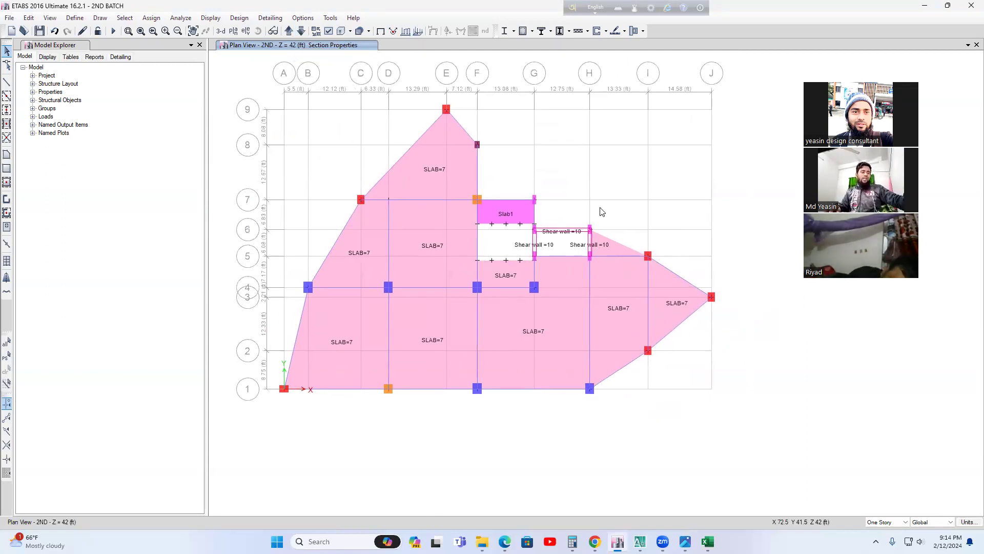
pyautogui.moveTo(715, 224); pyautogui.dragTo(739, 205, button='middle')
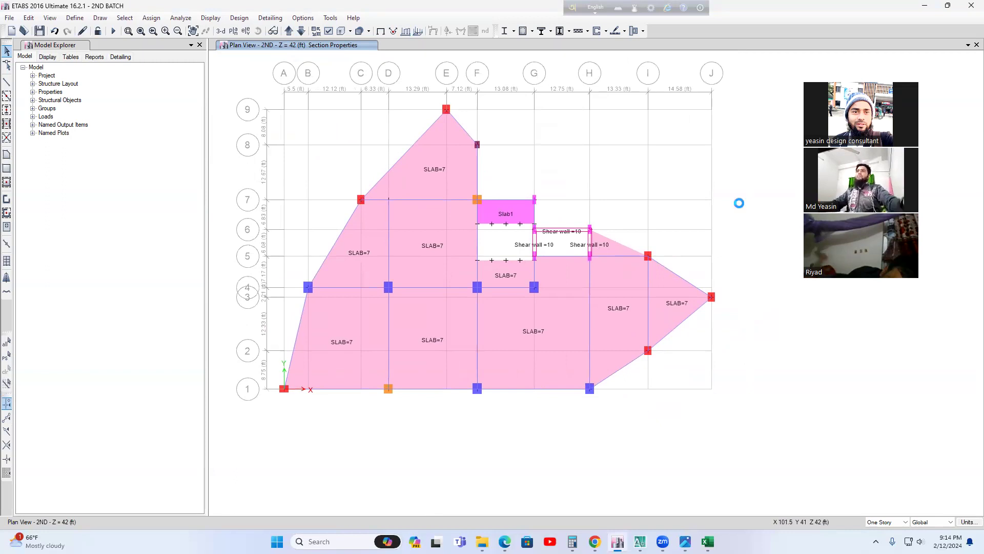
pyautogui.moveTo(464, 249); pyautogui.dragTo(451, 275, button='middle')
pyautogui.moveTo(477, 207); pyautogui.dragTo(462, 209, button='middle')
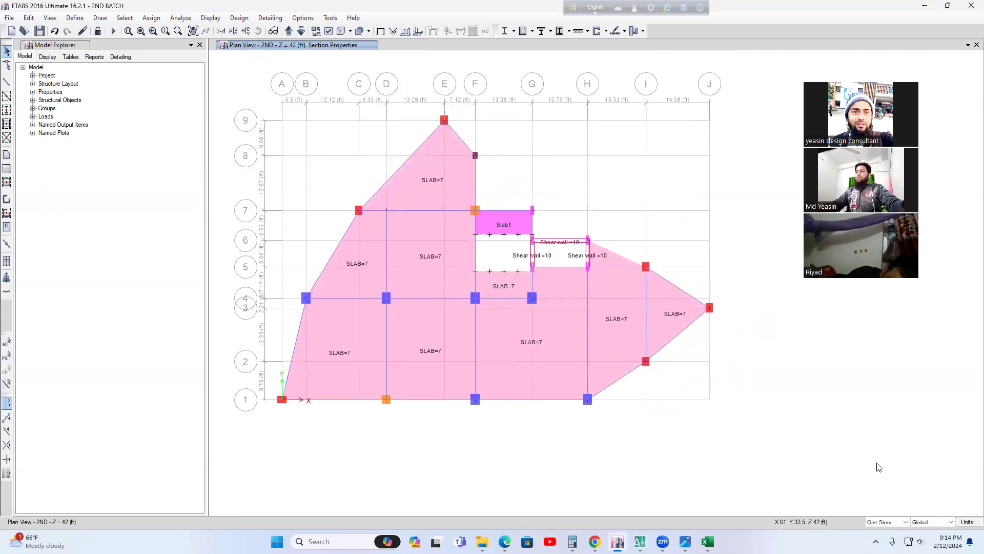
# Set the story option to All Stories and run Check Model on the building
pyautogui.click(884, 523)
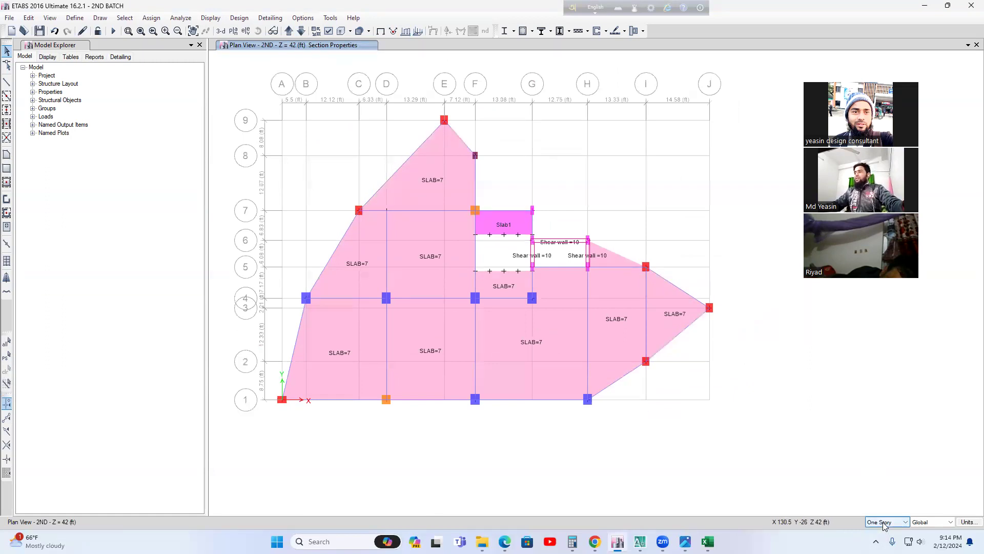
pyautogui.click(879, 538)
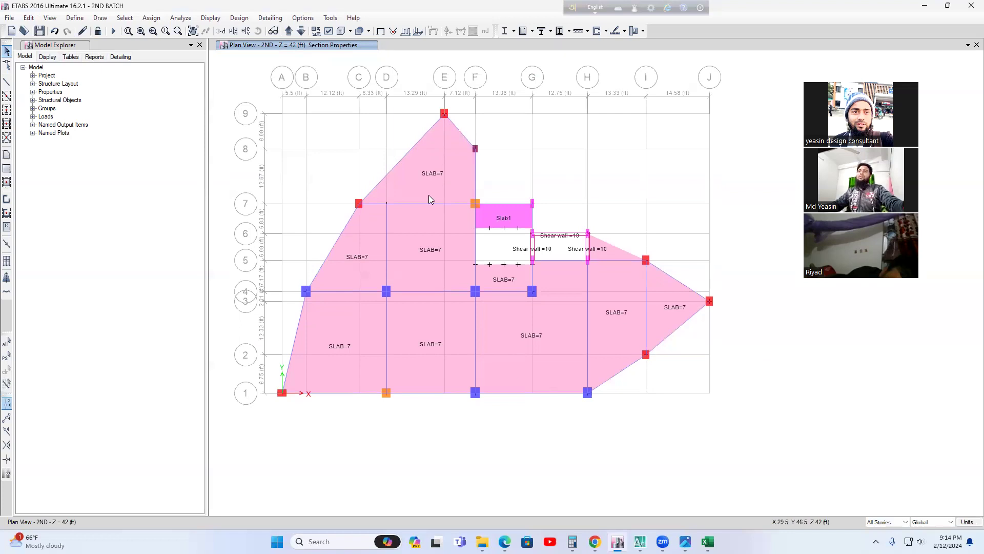
pyautogui.click(180, 18)
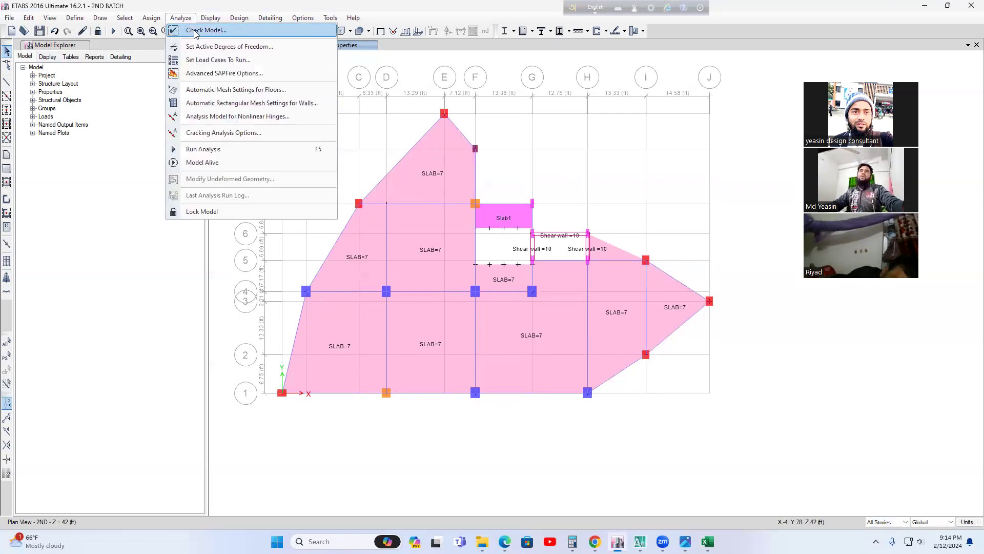
pyautogui.click(206, 30)
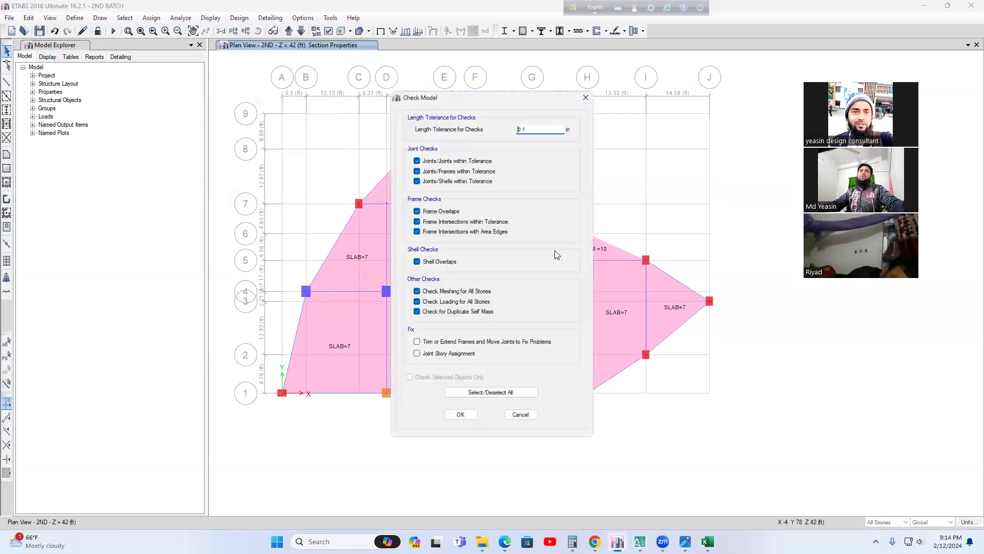
pyautogui.click(481, 395)
pyautogui.click(479, 396)
pyautogui.click(460, 421)
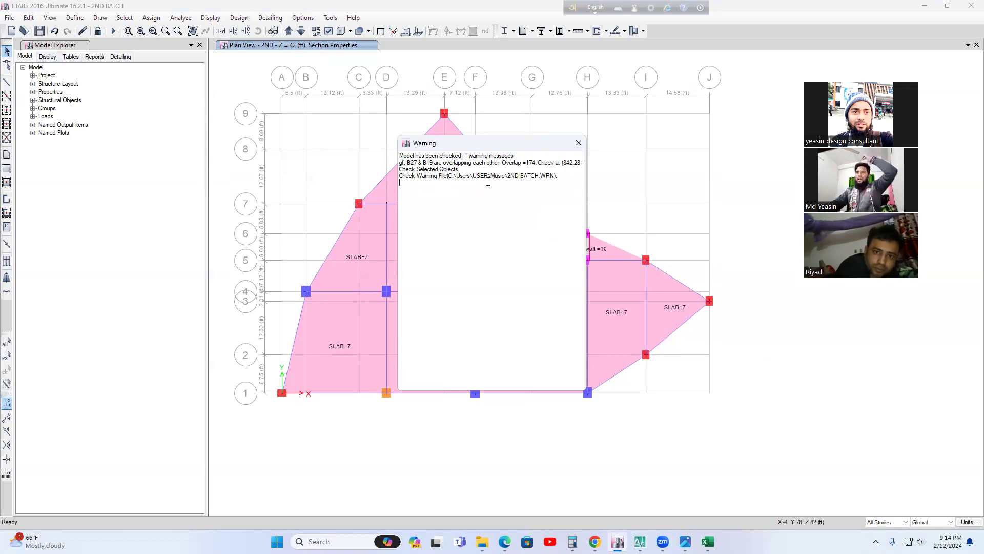
pyautogui.click(580, 143)
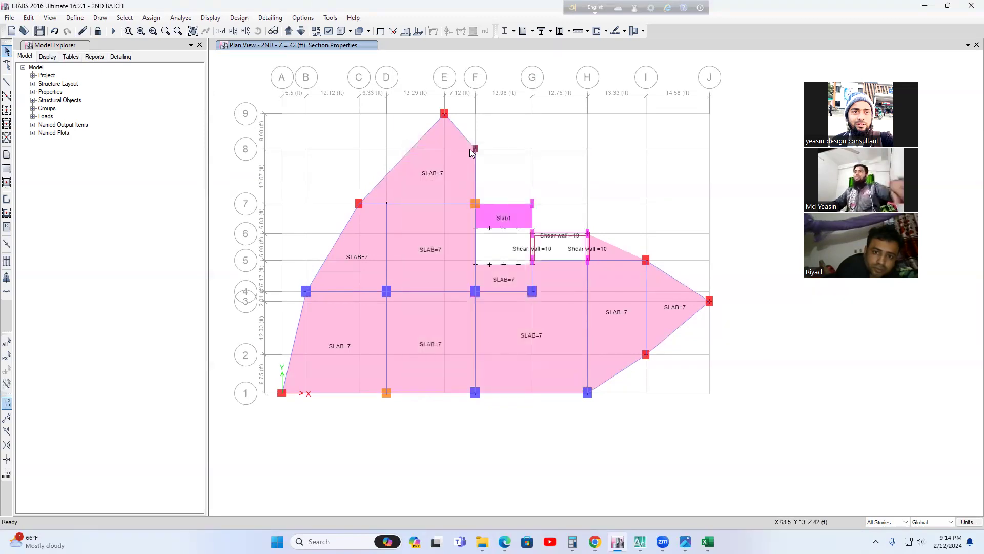
# Return to the gf plan and examine its slab layout around the ramp opening
pyautogui.click(300, 31)
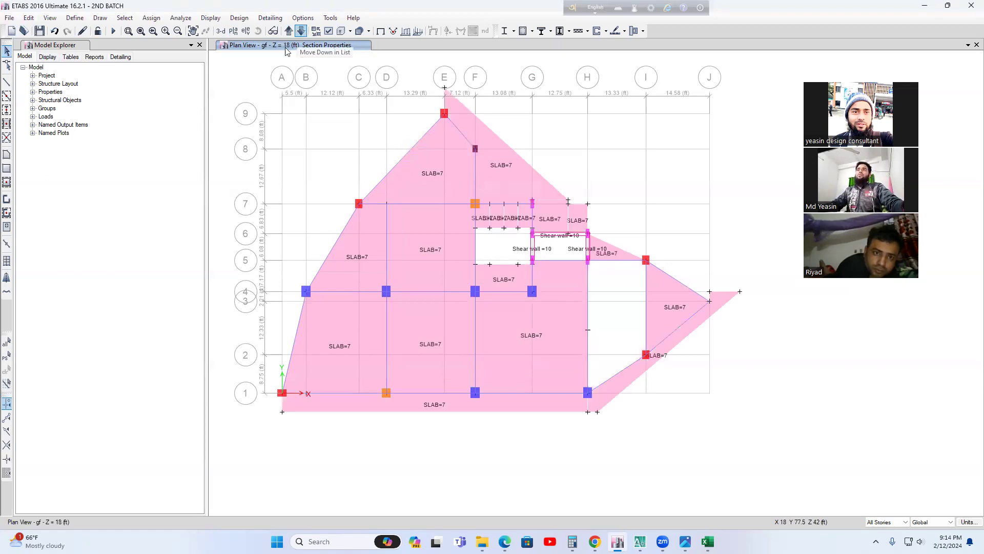
pyautogui.moveTo(619, 142); pyautogui.dragTo(594, 141)
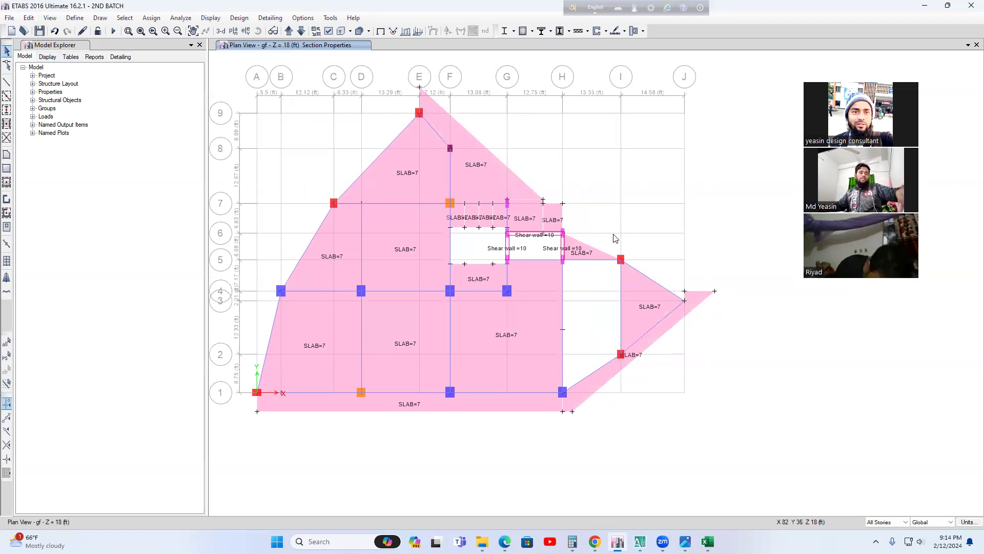
pyautogui.moveTo(588, 261); pyautogui.dragTo(579, 258, button='middle')
pyautogui.moveTo(296, 118); pyautogui.dragTo(457, 178, button='middle')
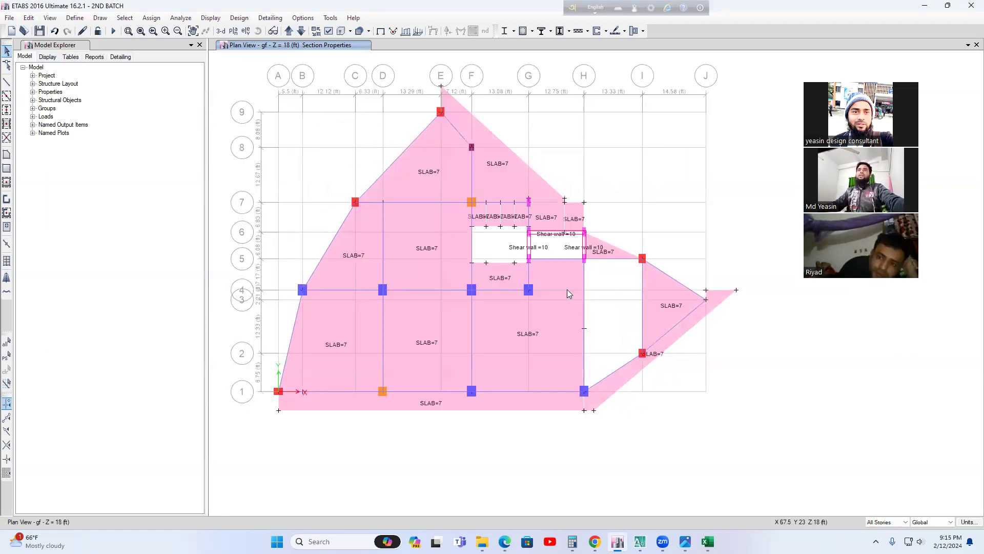
pyautogui.moveTo(626, 282); pyautogui.dragTo(620, 270, button='middle')
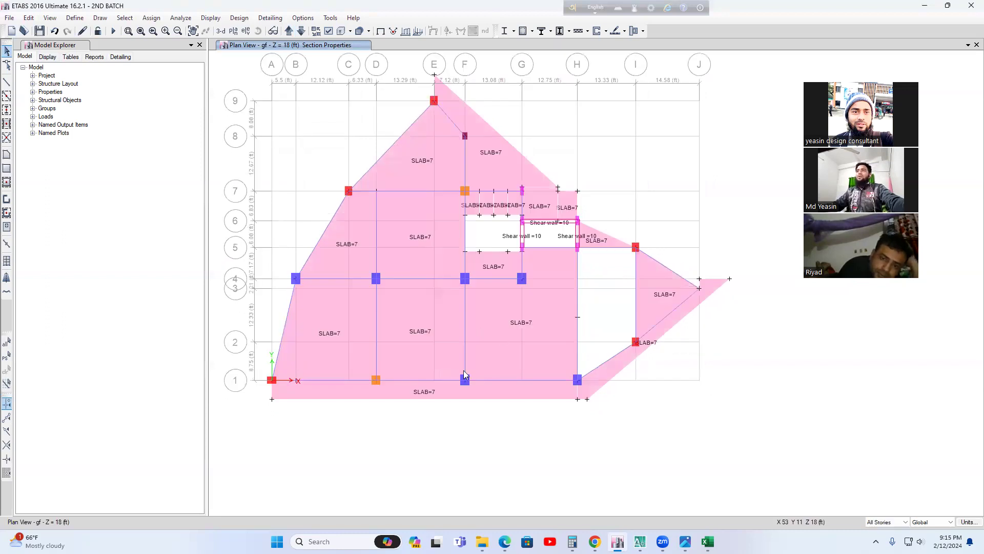
# Select the gf slab panels between grids A and H, from grid 4 down to the strip below grid 1, across all stories
pyautogui.click(330, 335)
pyautogui.click(412, 372)
pyautogui.click(399, 384)
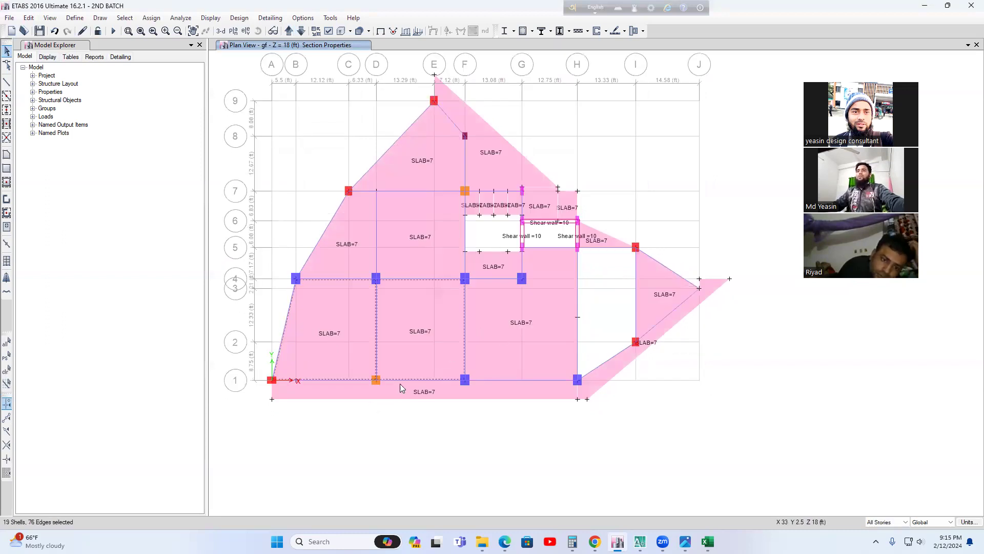
pyautogui.click(536, 348)
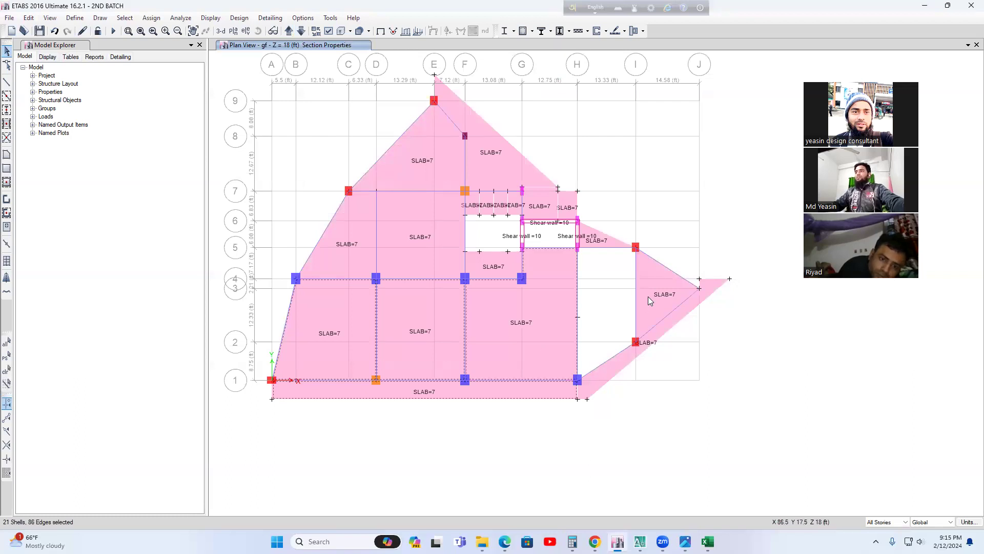
# Add the gf slab panels above grid 4 between grids B and F and the slabs around the shear walls to the selection
pyautogui.scroll(4, 616, 237)
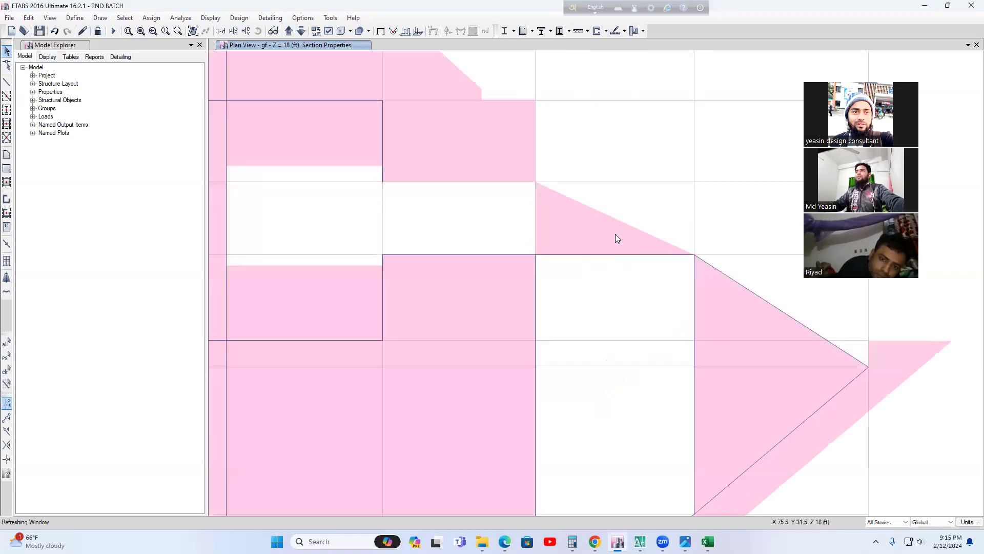
pyautogui.scroll(-4, 496, 264)
pyautogui.click(419, 251)
pyautogui.click(410, 179)
pyautogui.click(331, 261)
pyautogui.scroll(3, 544, 216)
pyautogui.click(572, 232)
pyautogui.scroll(-3, 573, 232)
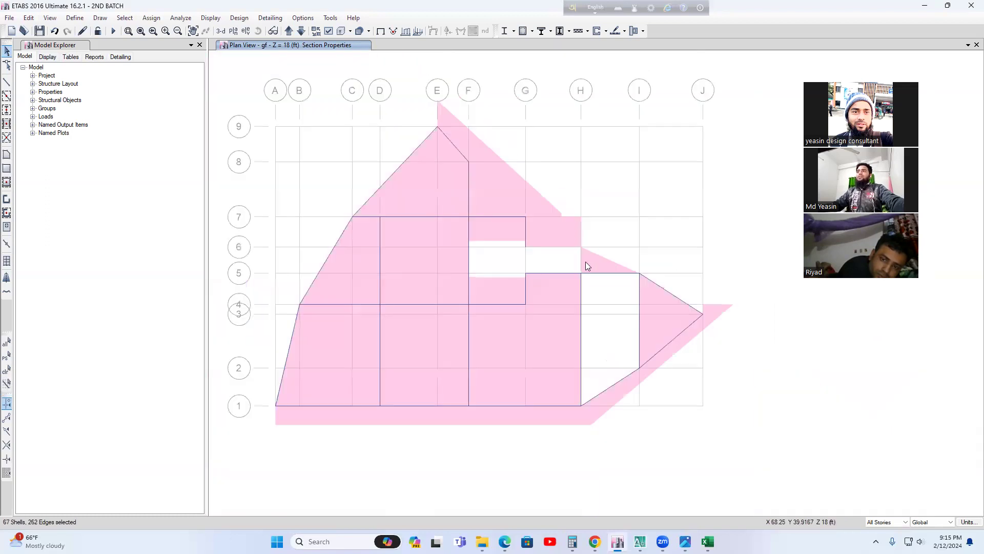
# Add the floor slabs and outer overhang slabs on the BASE-M plan to the all-stories selection
pyautogui.click(301, 31)
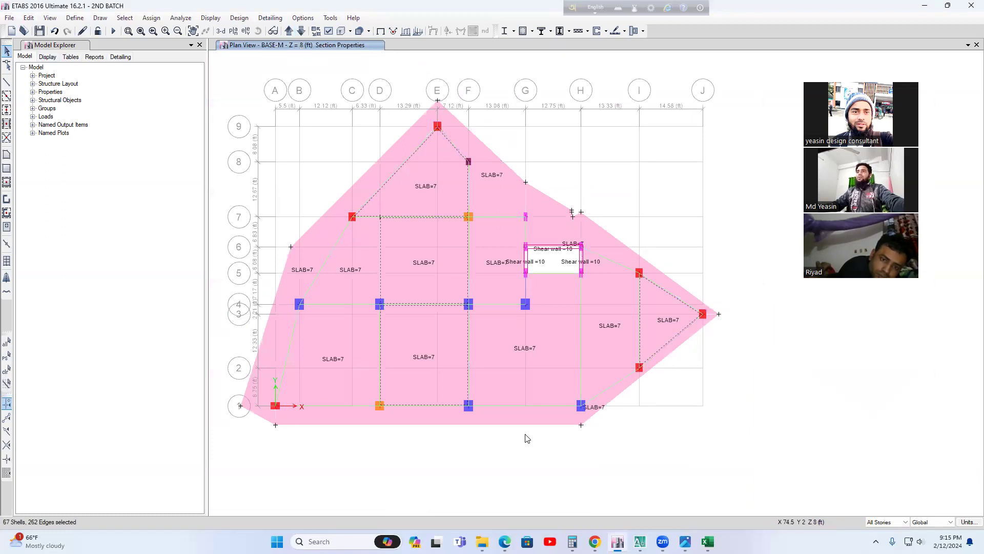
pyautogui.click(560, 335)
pyautogui.click(586, 333)
pyautogui.click(516, 419)
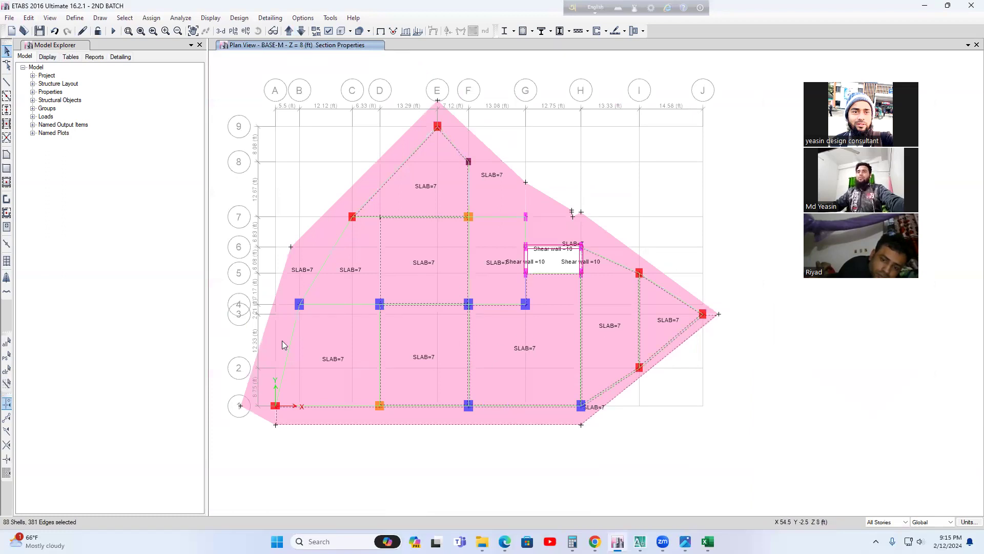
pyautogui.click(358, 277)
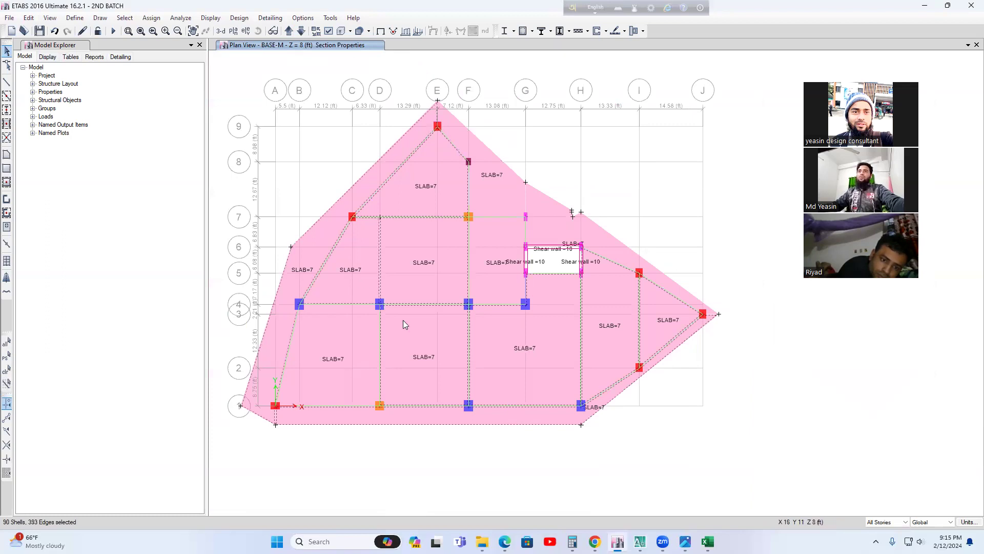
pyautogui.click(424, 277)
pyautogui.click(502, 193)
pyautogui.click(500, 318)
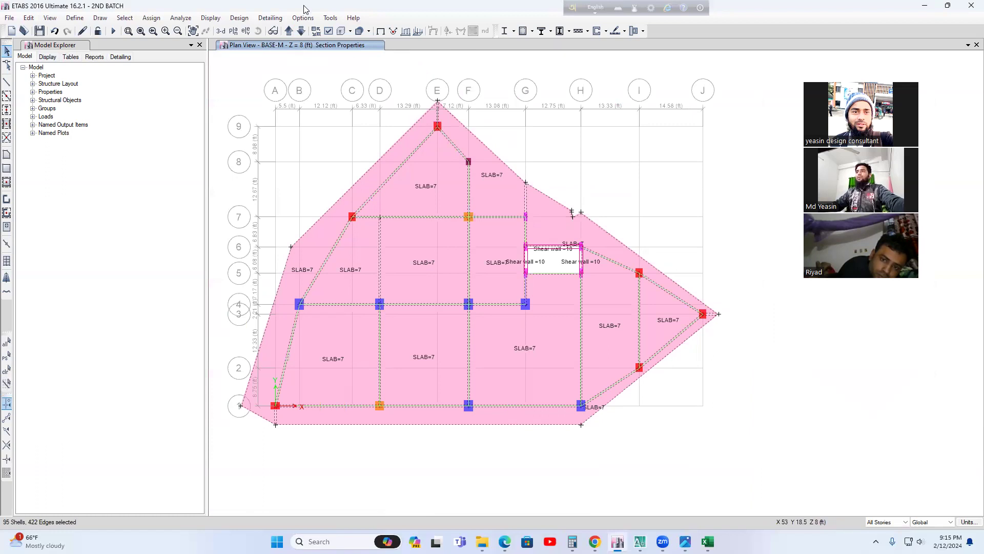
# Step through the story plans from Base past 2ND and examine which slabs are selected on each floor
pyautogui.click(289, 32)
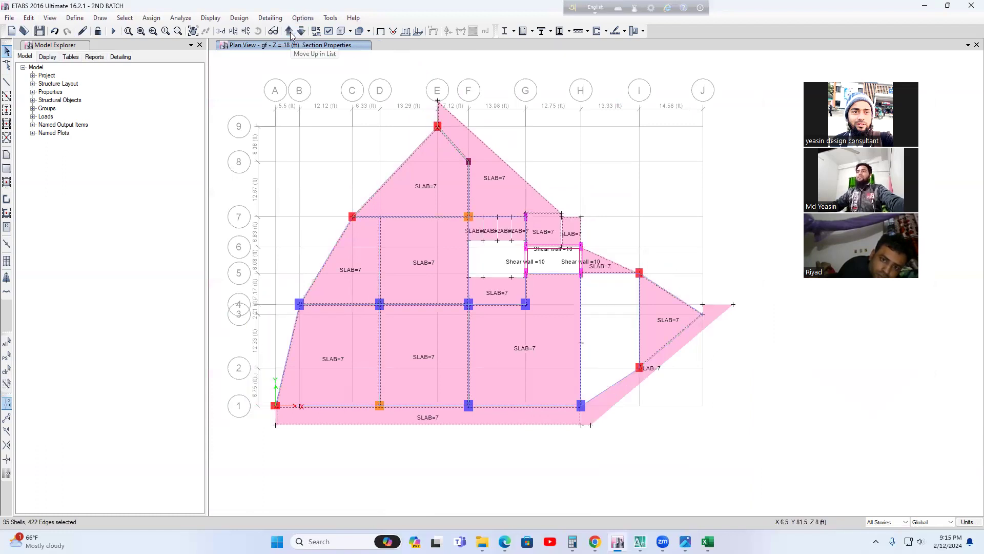
pyautogui.click(301, 31)
pyautogui.click(301, 30)
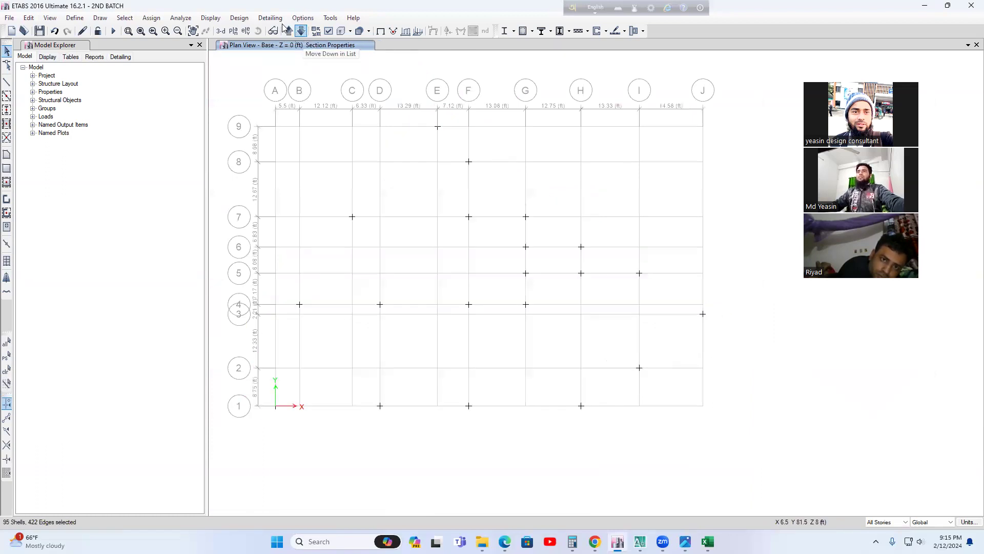
pyautogui.click(290, 32)
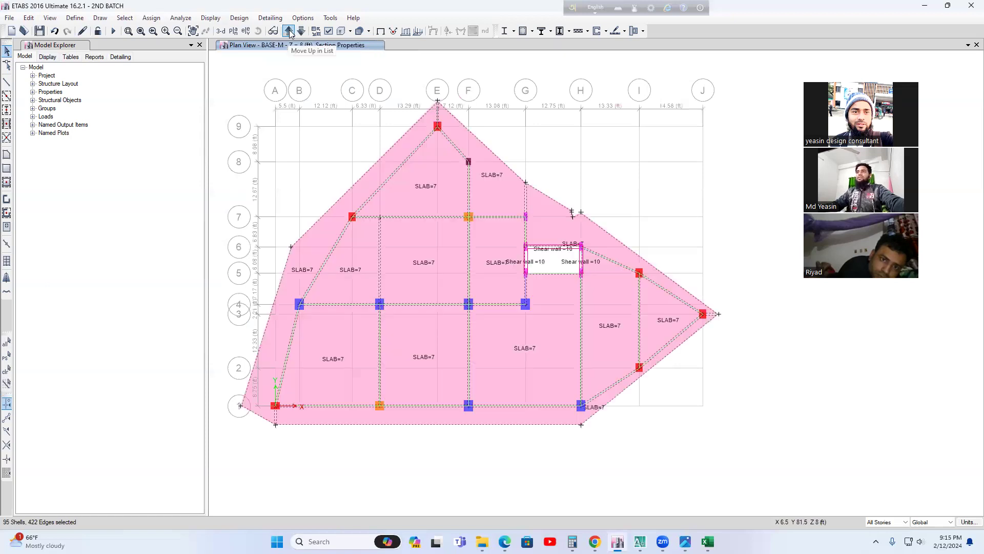
pyautogui.click(290, 31)
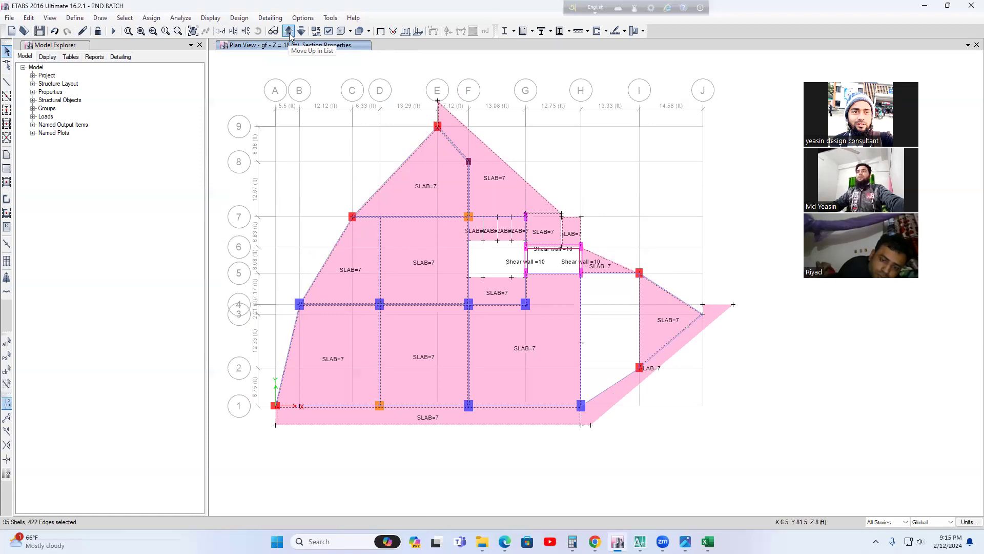
pyautogui.click(290, 32)
pyautogui.click(289, 31)
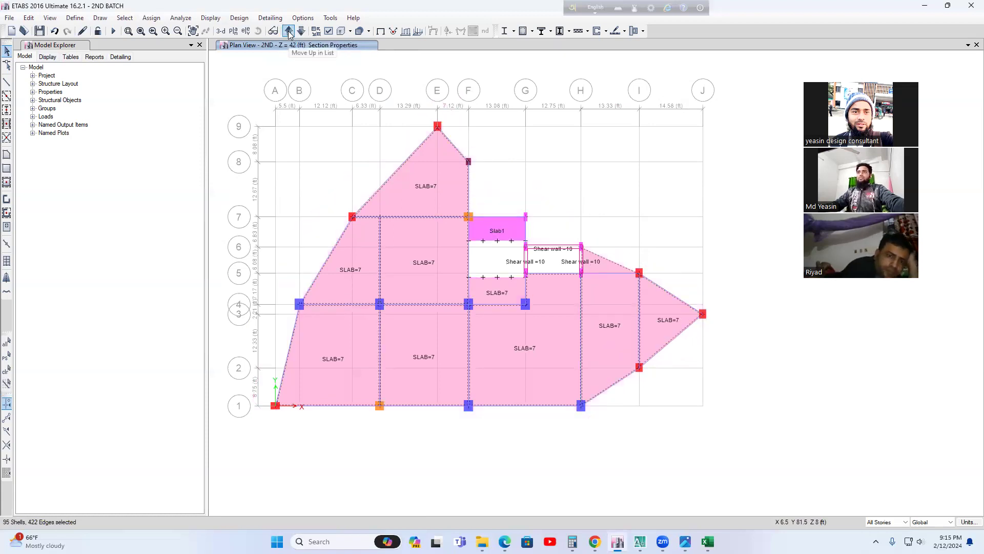
pyautogui.click(289, 31)
pyautogui.click(302, 32)
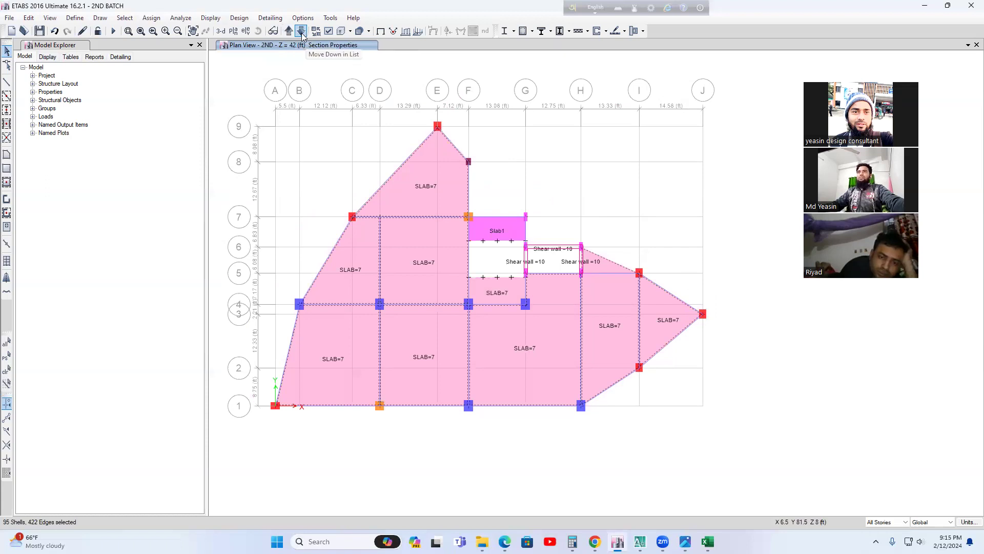
# Add the outer overhang slabs on the 1ST plan, including those along grid 1 and beyond grid H, to the selection
pyautogui.click(302, 31)
pyautogui.click(379, 171)
pyautogui.click(305, 415)
pyautogui.click(317, 343)
pyautogui.click(318, 343)
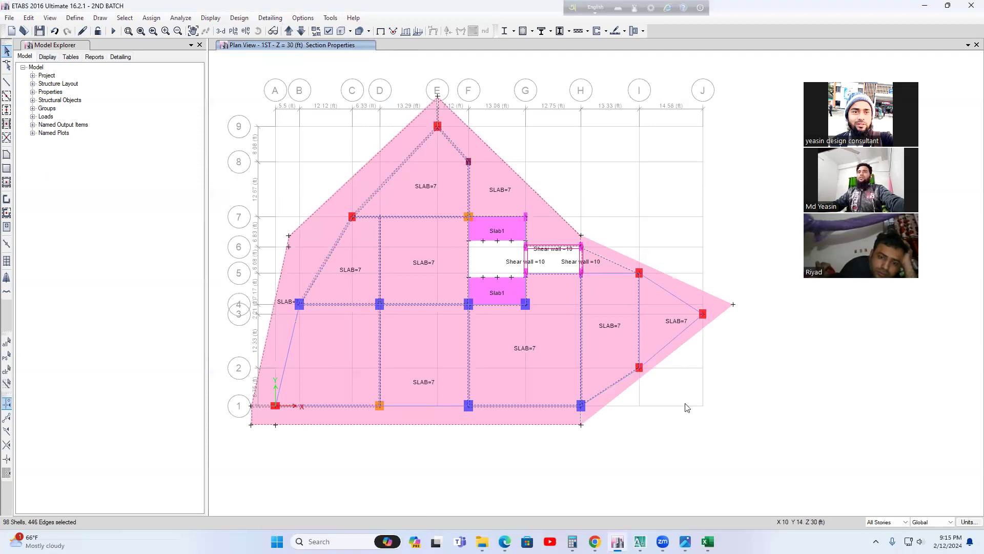
pyautogui.click(609, 393)
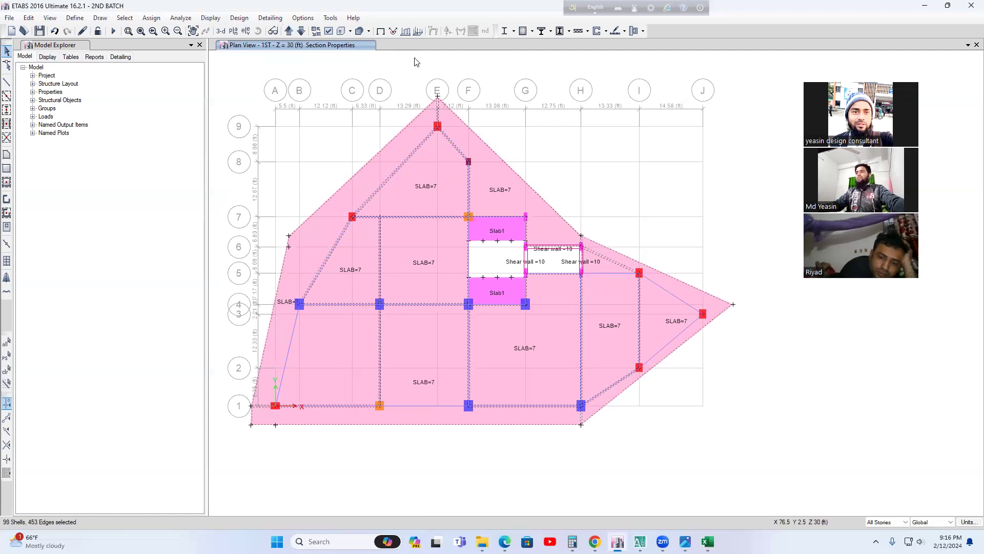
# Review the slab selection on the story plans from gf to 5TH and around the whole building in 3-D
pyautogui.click(301, 31)
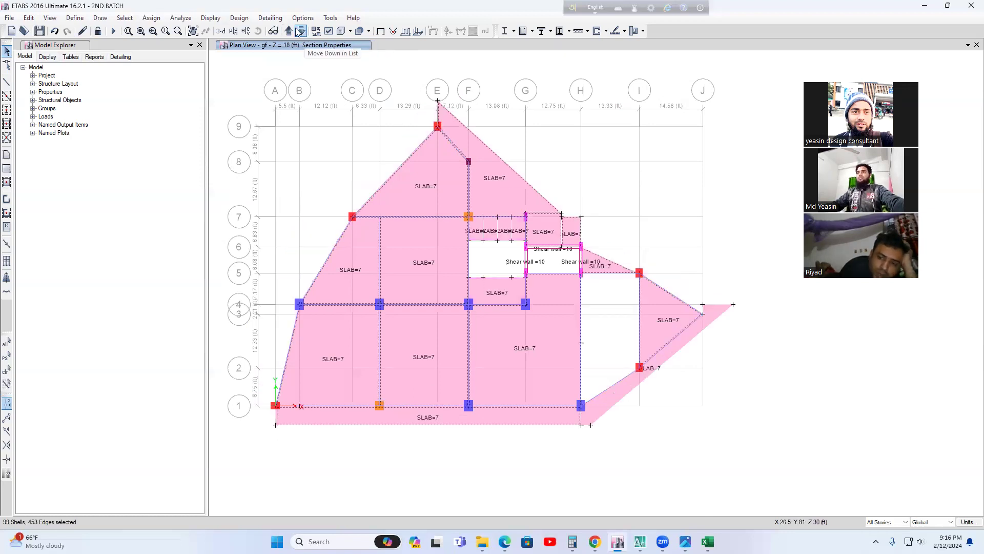
pyautogui.click(289, 32)
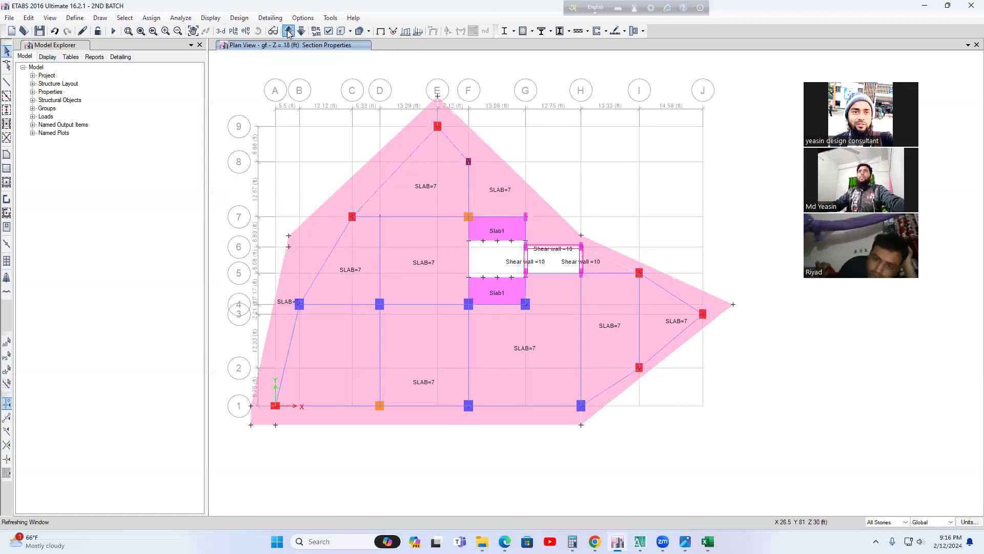
pyautogui.click(288, 31)
pyautogui.click(289, 31)
pyautogui.click(289, 31)
pyautogui.click(288, 32)
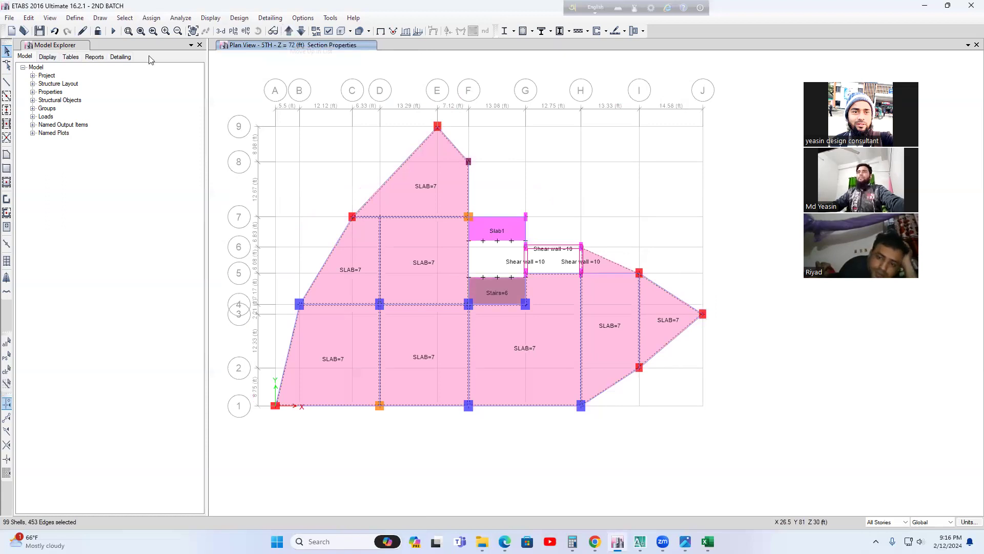
pyautogui.click(220, 32)
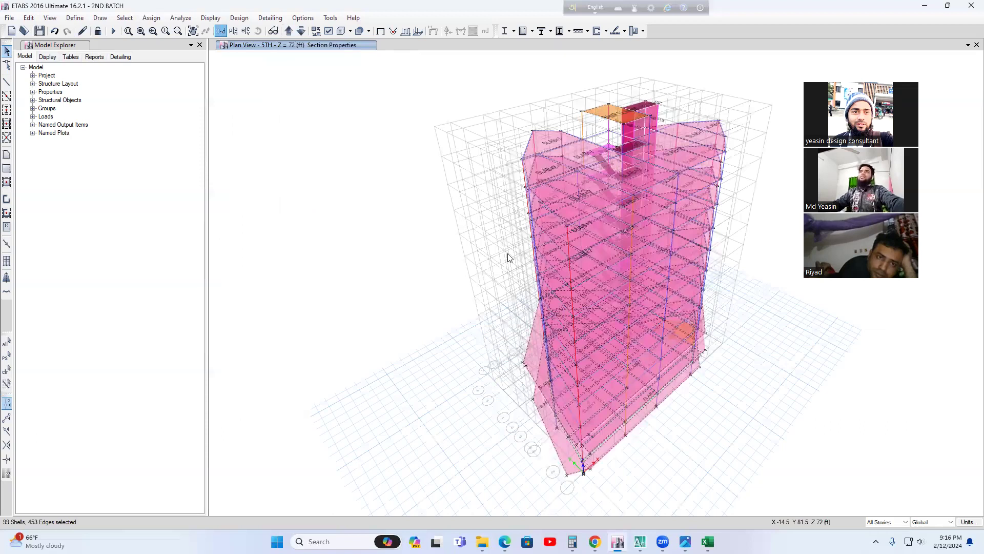
pyautogui.moveTo(380, 271); pyautogui.dragTo(373, 229)
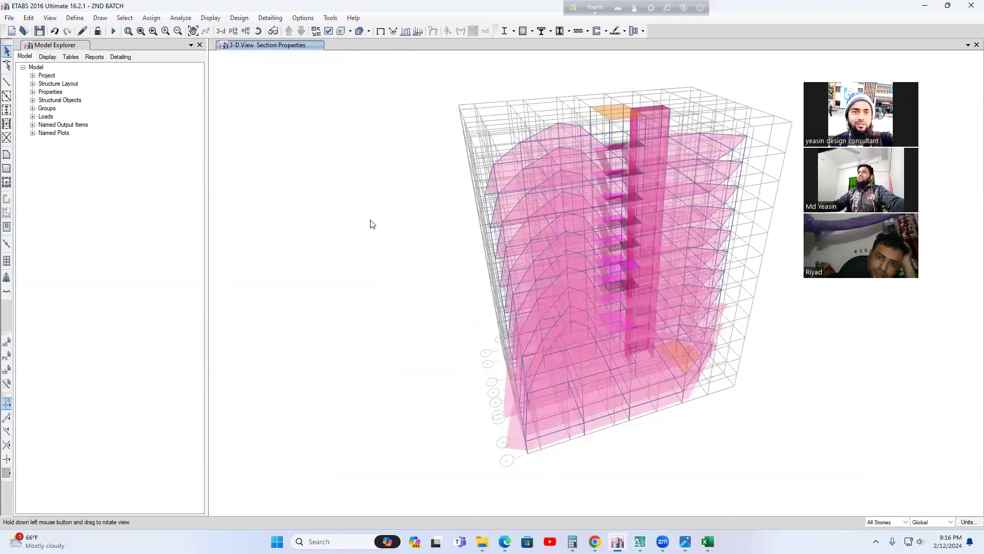
pyautogui.moveTo(443, 222); pyautogui.dragTo(404, 220)
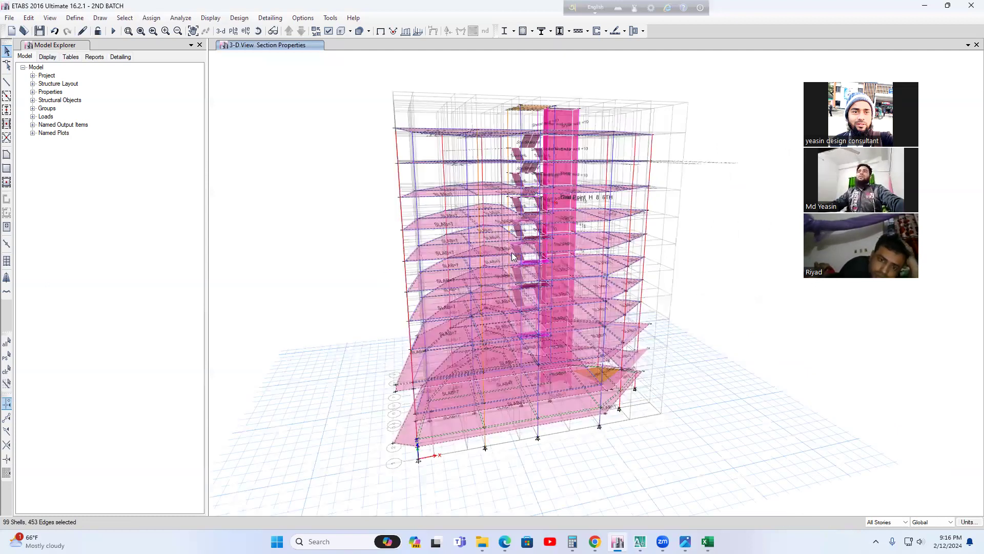
# Set up a uniform shell load of 42 lb/ft² in the Live load pattern for the selected slabs
pyautogui.click(152, 17)
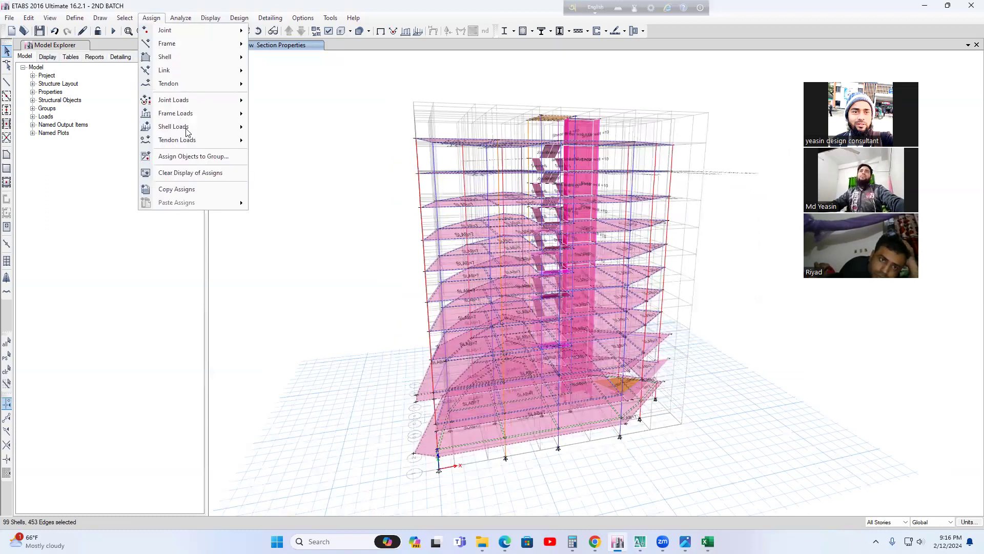
pyautogui.moveTo(186, 129)
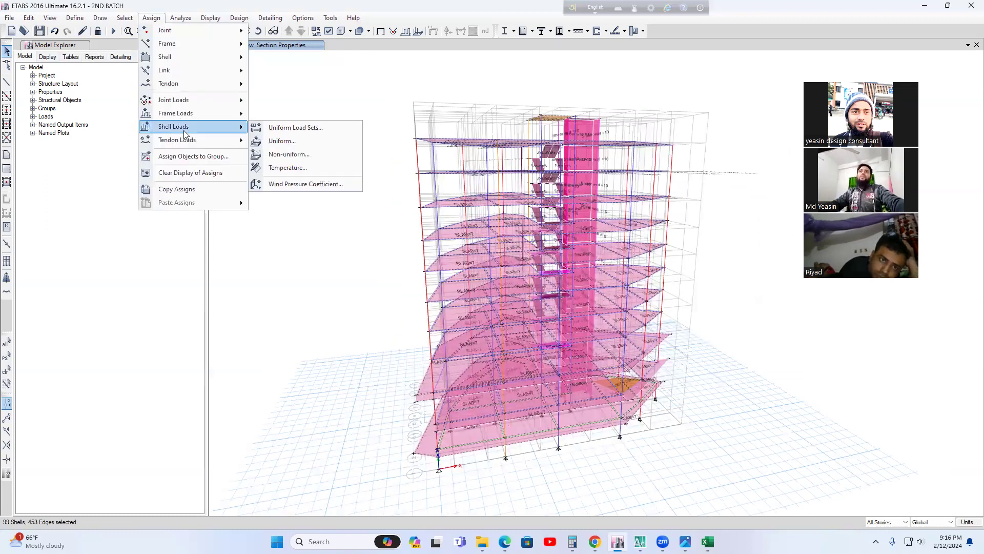
pyautogui.click(283, 142)
pyautogui.click(528, 244)
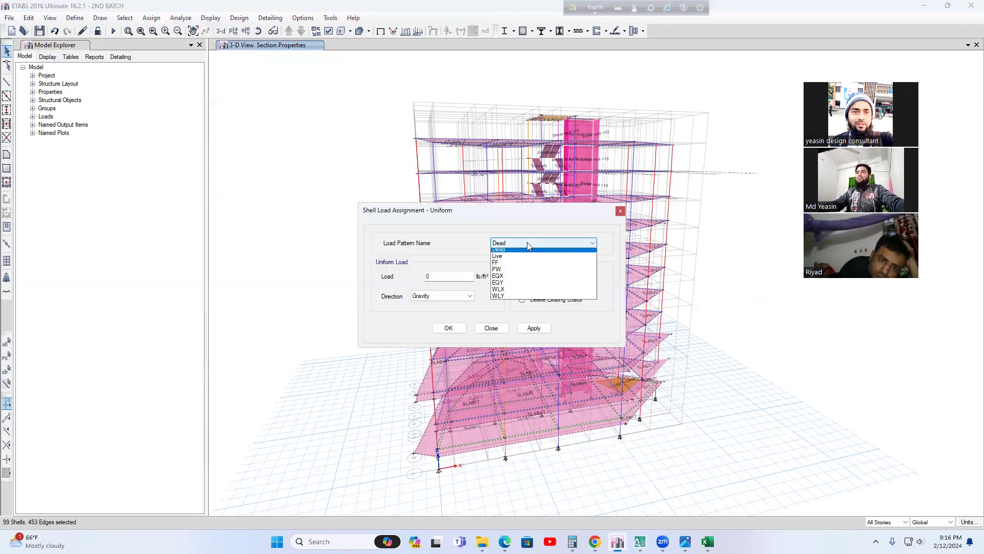
pyautogui.click(499, 258)
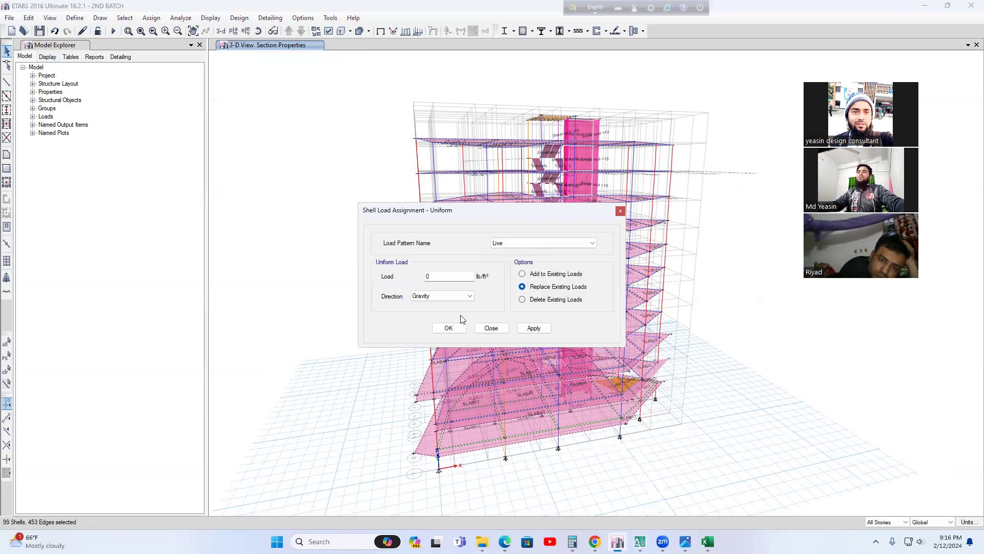
pyautogui.click(447, 277)
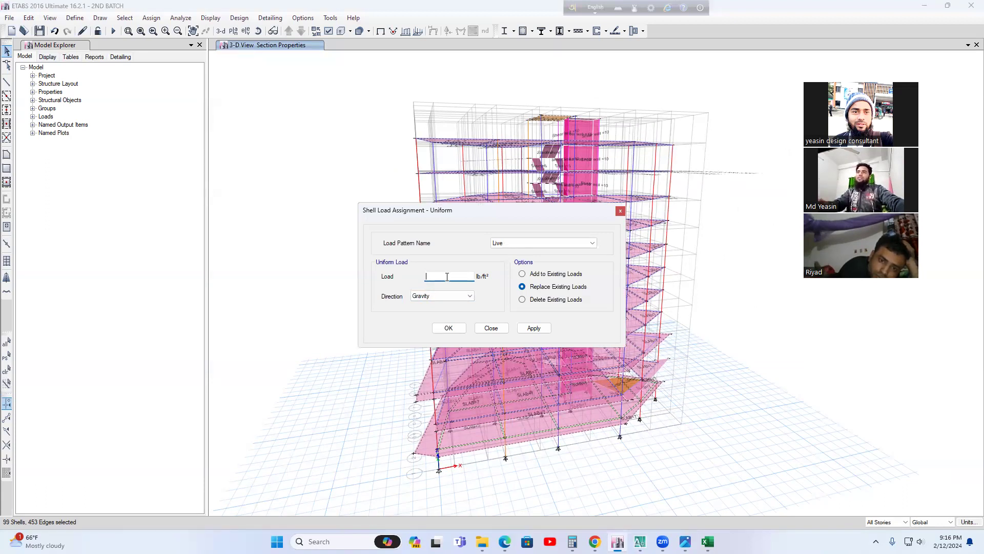
pyautogui.press('BackSpace')
pyautogui.write('42')
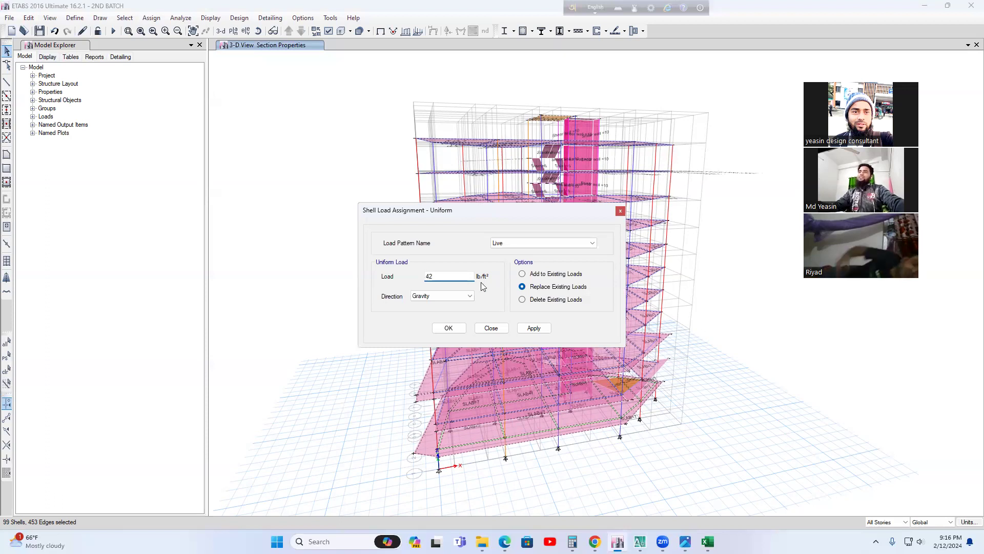